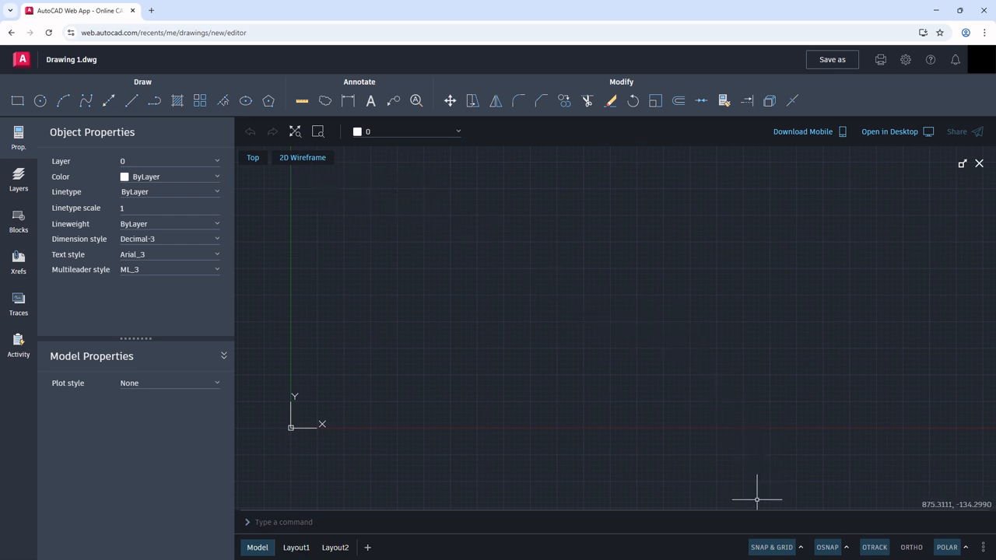
Step: Review the snap and grid options and the list of object snap modes, switching the grid off and back on
{"action": "left_click", "coordinate": [778, 550]}
{"action": "left_click", "coordinate": [801, 548]}
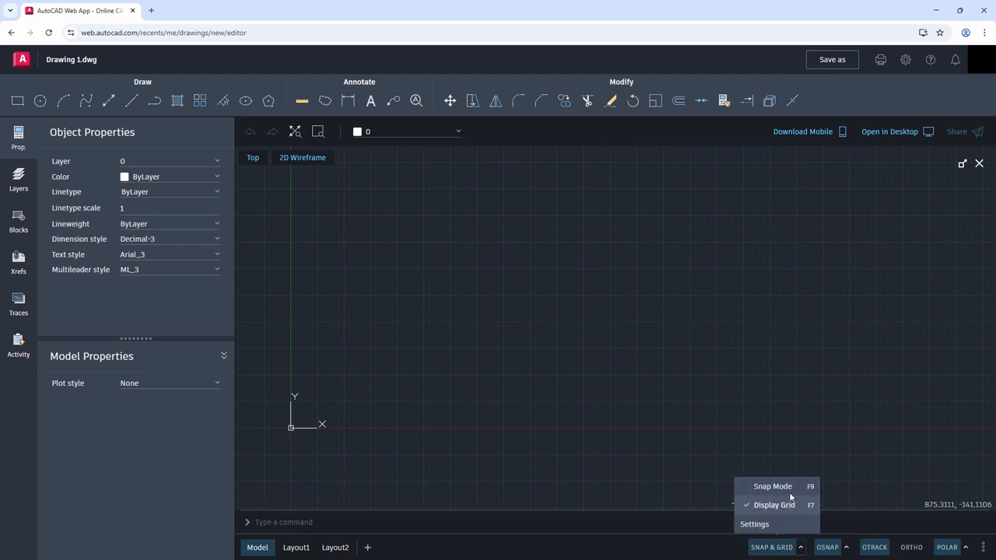
{"action": "left_click", "coordinate": [777, 550]}
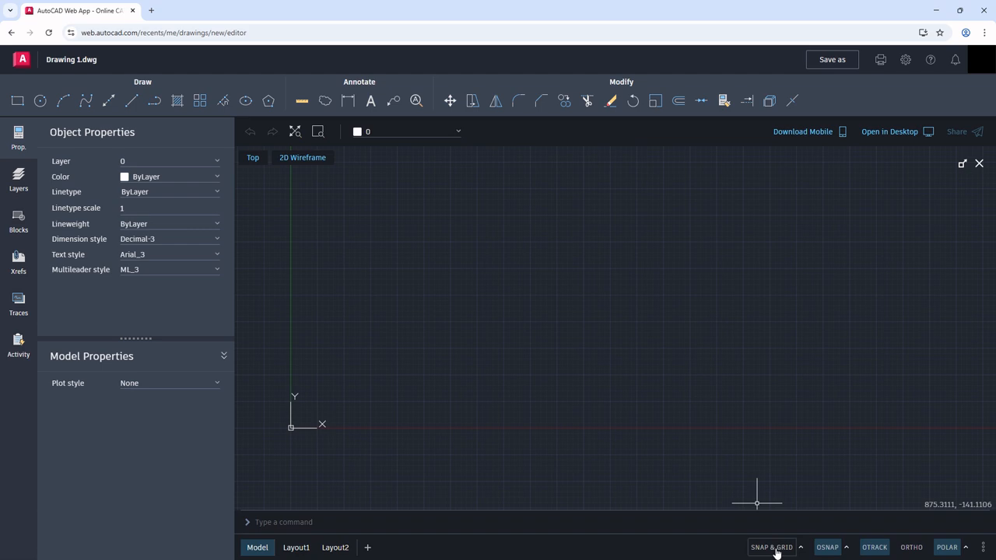
{"action": "left_click", "coordinate": [777, 549]}
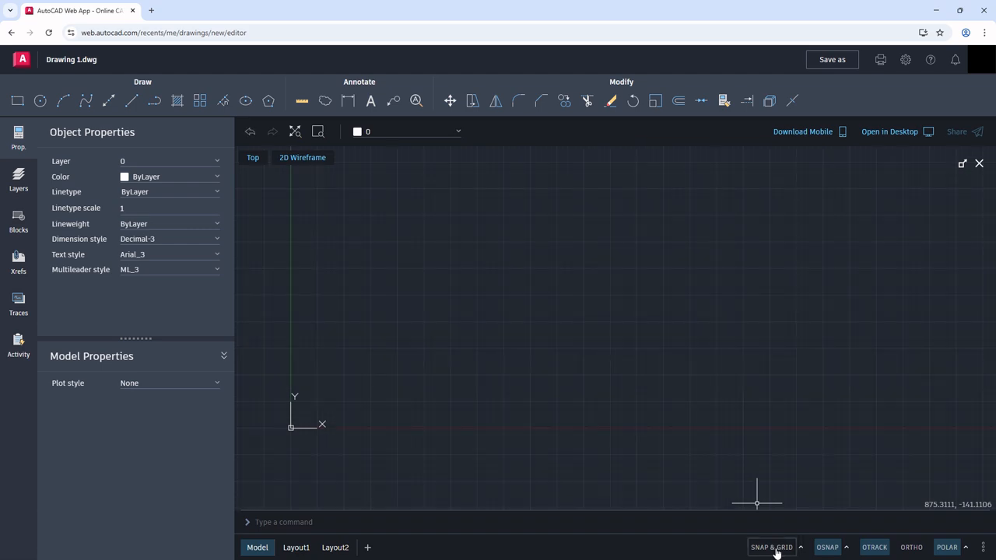
{"action": "left_click", "coordinate": [847, 548]}
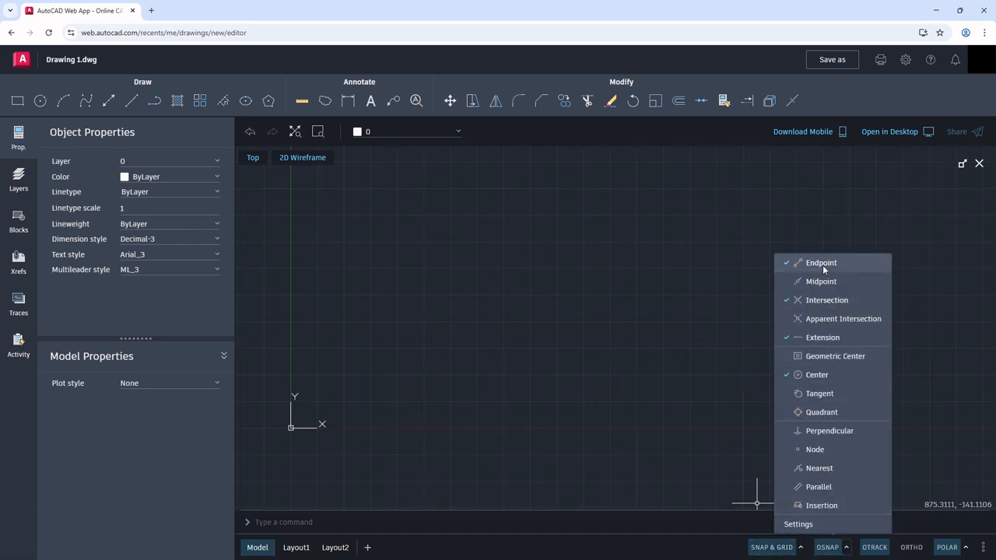
Step: Turn on Ortho mode and review the available polar tracking angle increments
{"action": "left_click", "coordinate": [884, 549]}
{"action": "left_click", "coordinate": [910, 550]}
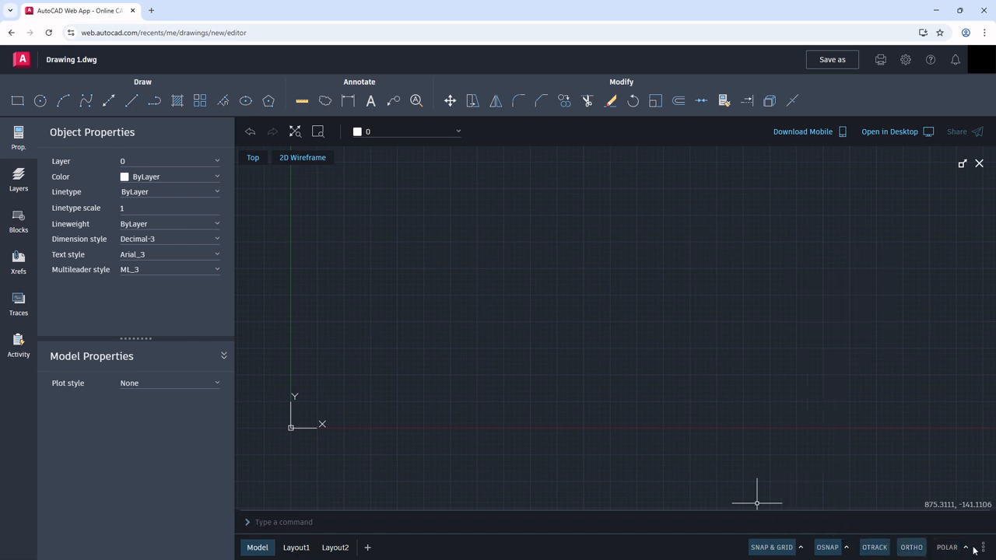
{"action": "left_click", "coordinate": [967, 548]}
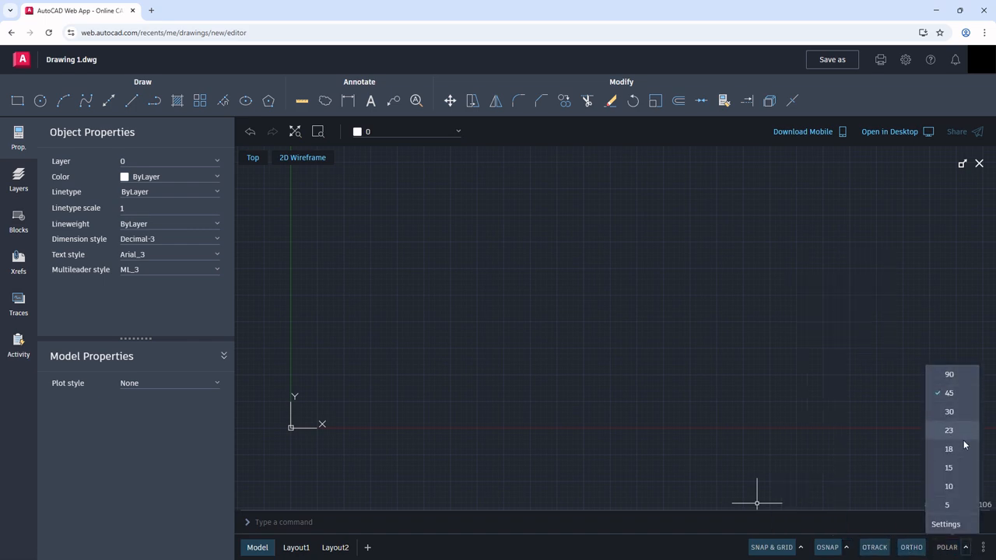
{"action": "left_click", "coordinate": [879, 483]}
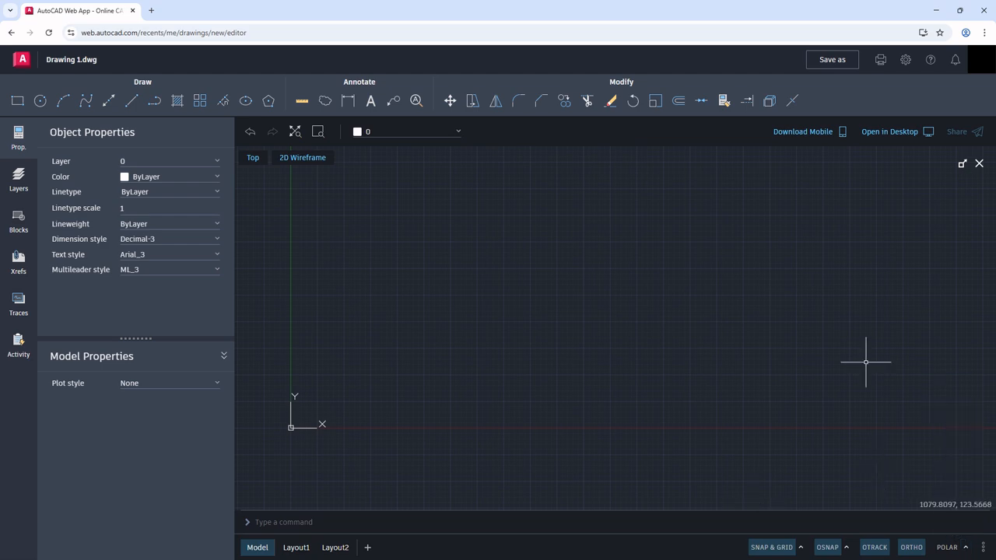
Step: Review the Preferences and Tracking settings and enable the Node object snap in the drawing settings
{"action": "left_click", "coordinate": [906, 60]}
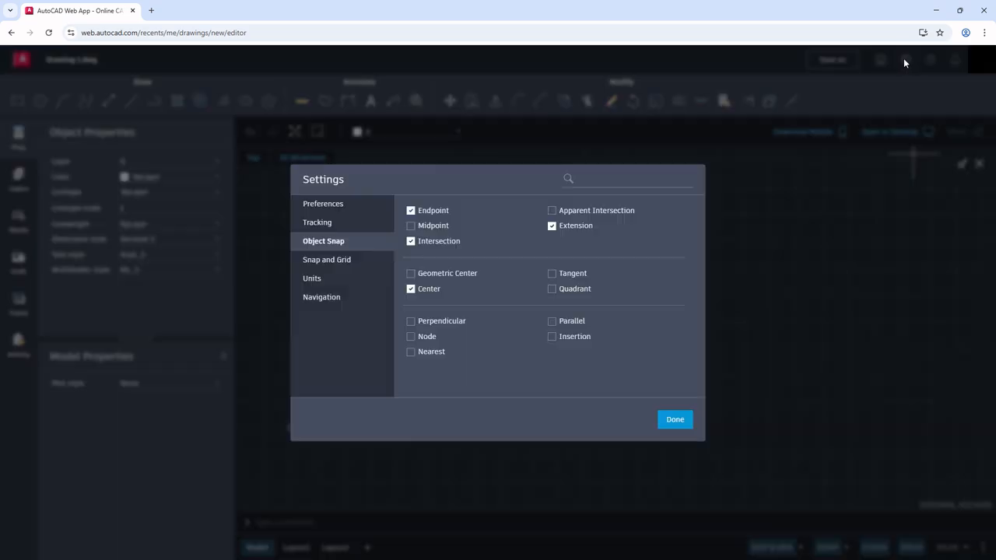
{"action": "left_click", "coordinate": [320, 209]}
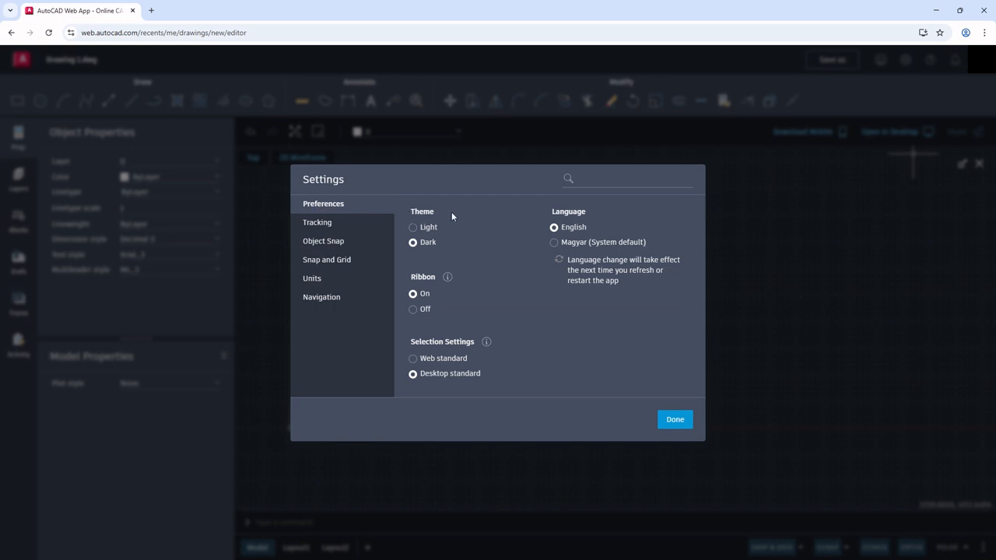
{"action": "left_click", "coordinate": [316, 228]}
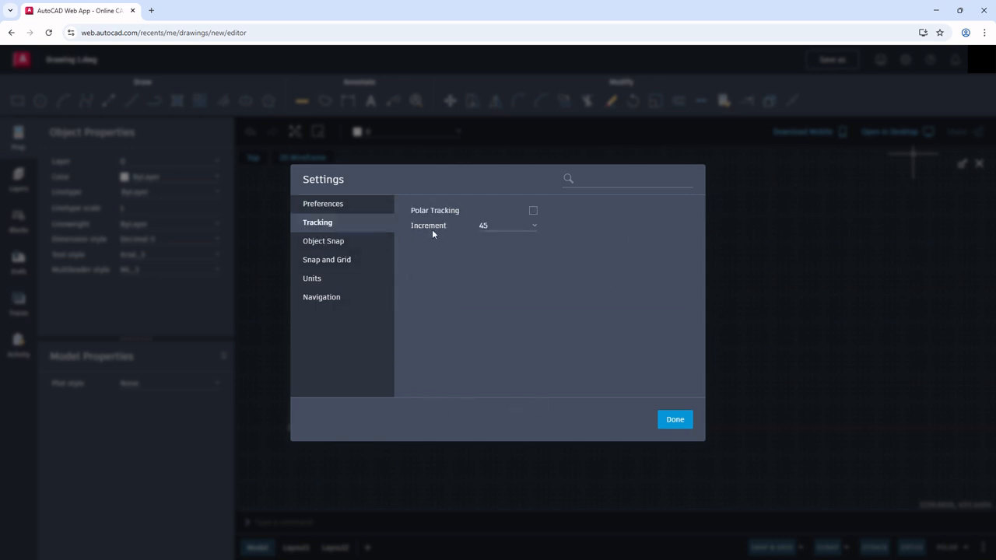
{"action": "left_click", "coordinate": [329, 243]}
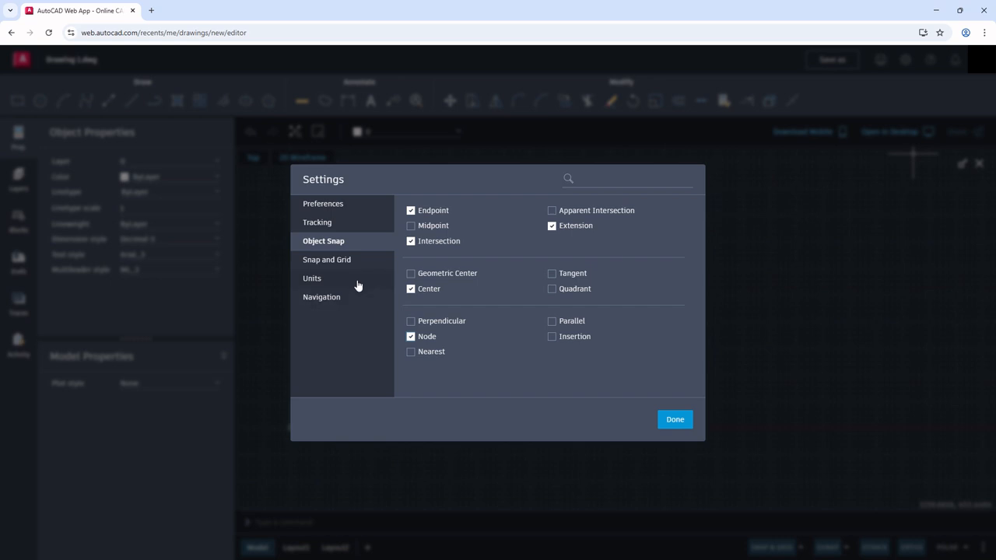
Step: Review the Snap and Grid, Units and Navigation settings, including the angular precision choices, and close the settings
{"action": "left_click", "coordinate": [340, 263]}
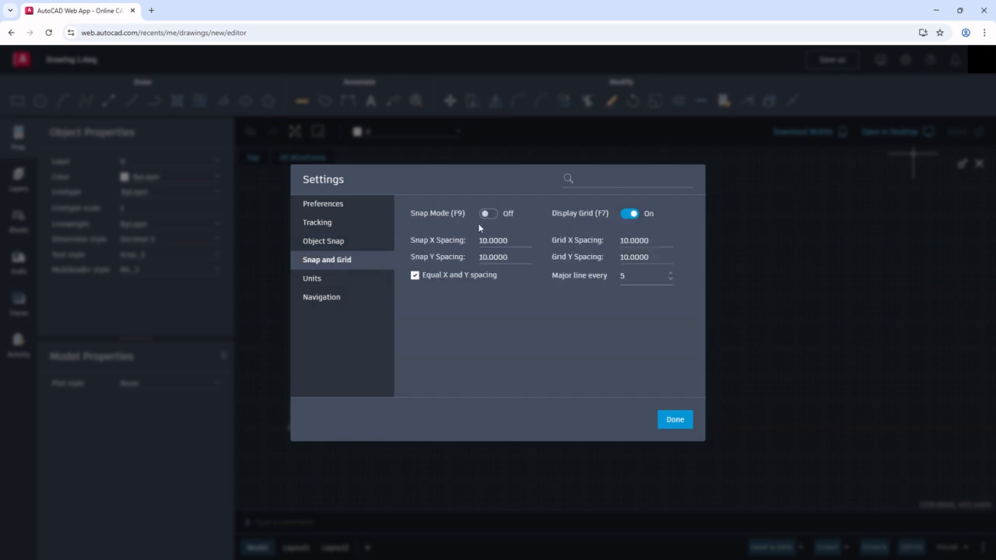
{"action": "left_click", "coordinate": [316, 282]}
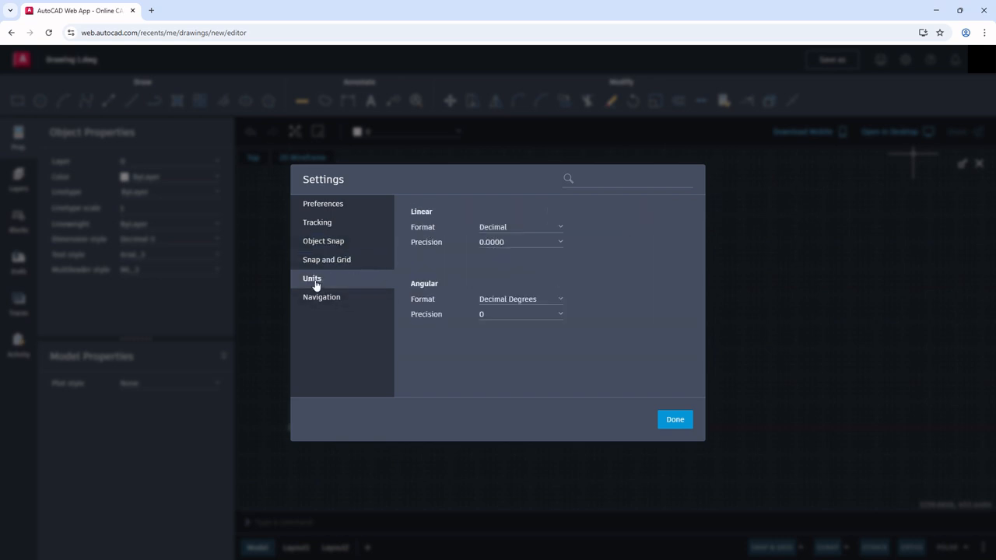
{"action": "left_click", "coordinate": [503, 315]}
{"action": "left_click", "coordinate": [493, 333]}
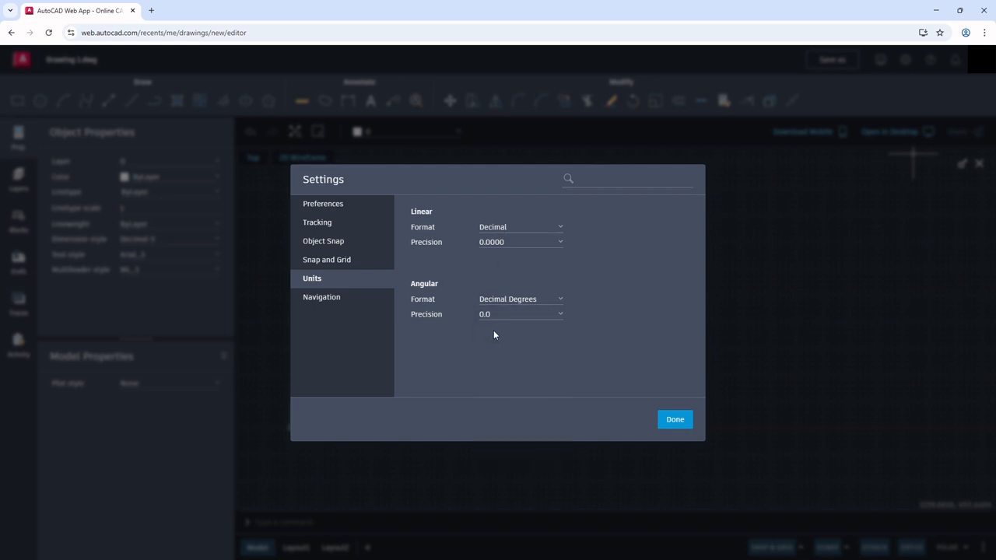
{"action": "left_click", "coordinate": [342, 298]}
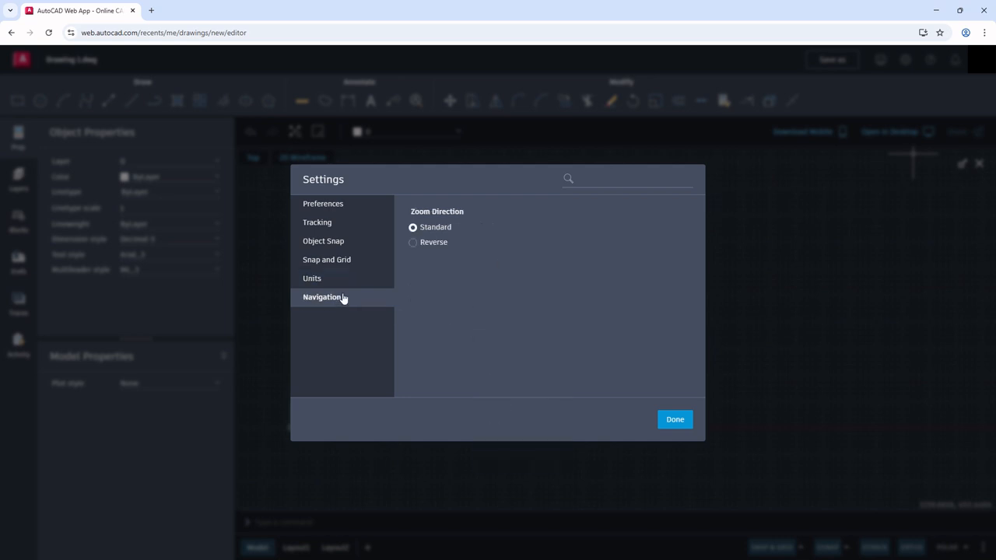
{"action": "left_click", "coordinate": [675, 420]}
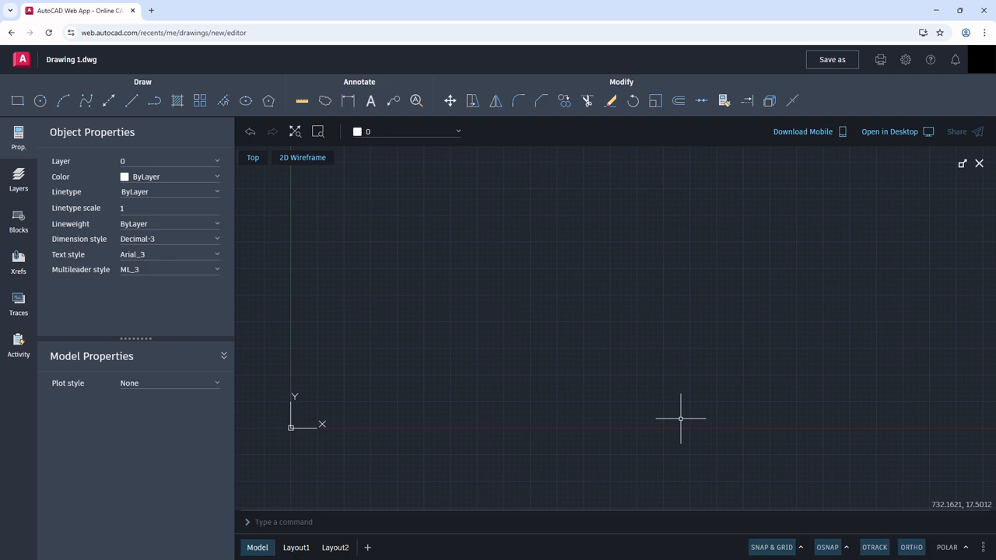
Step: Check which object snap modes are active and collapse the object properties palette to enlarge the drawing area
{"action": "left_click", "coordinate": [851, 549]}
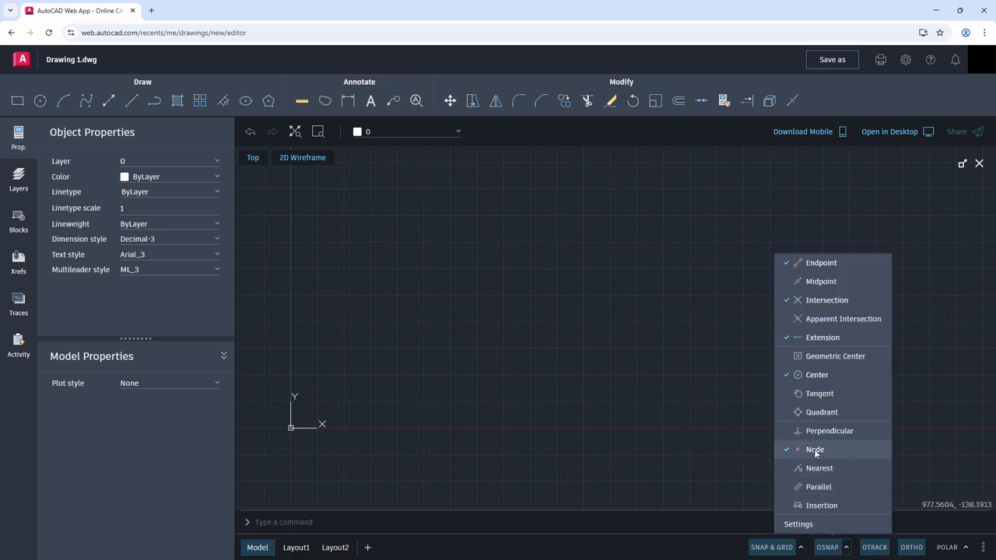
{"action": "left_click", "coordinate": [724, 416]}
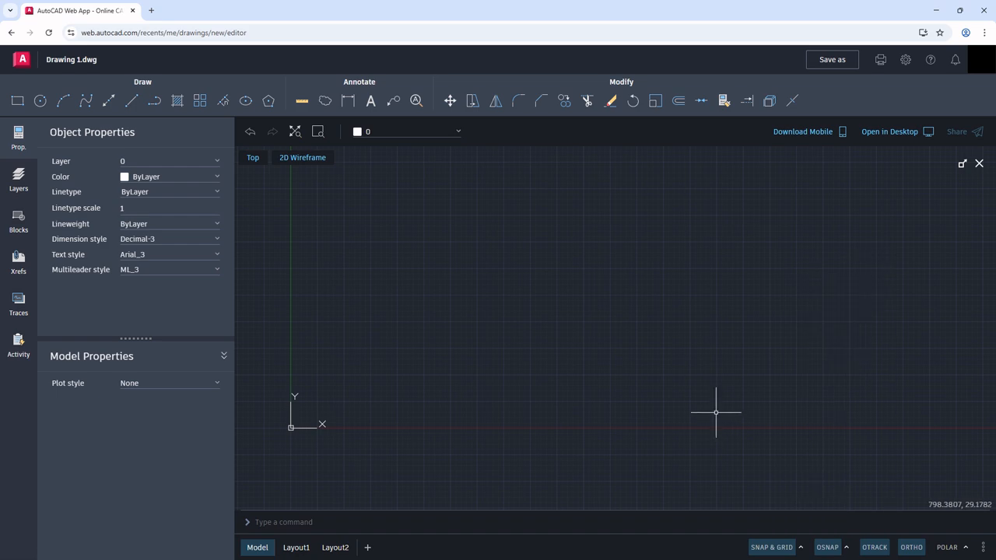
{"action": "left_click", "coordinate": [223, 130]}
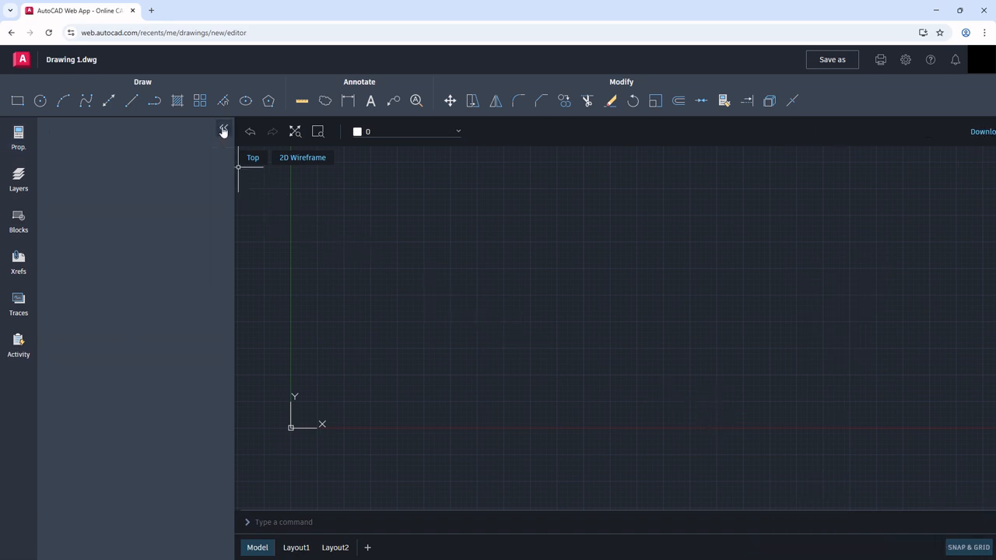
{"action": "left_click", "coordinate": [104, 134]}
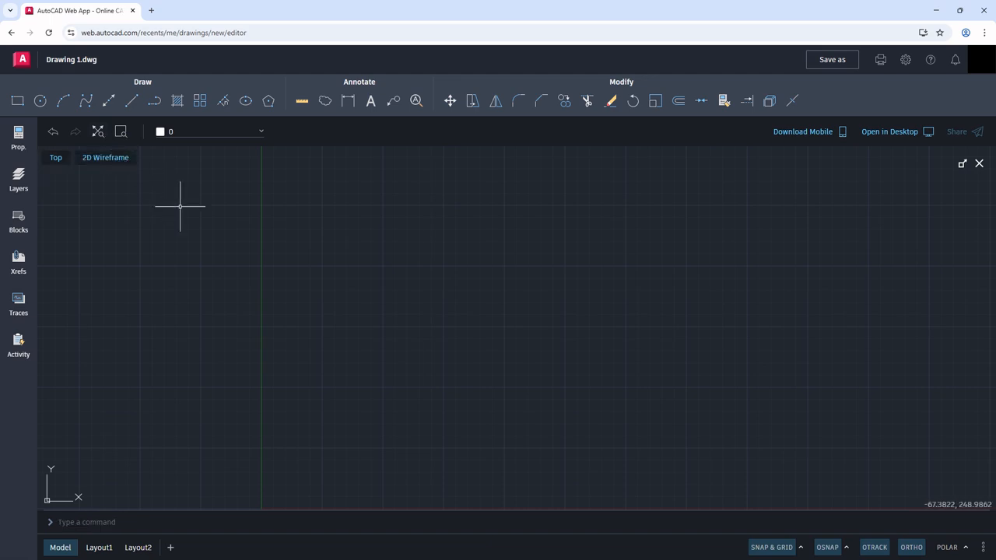
Step: Save a copy of the drawing under the name Example 01
{"action": "left_click", "coordinate": [848, 63]}
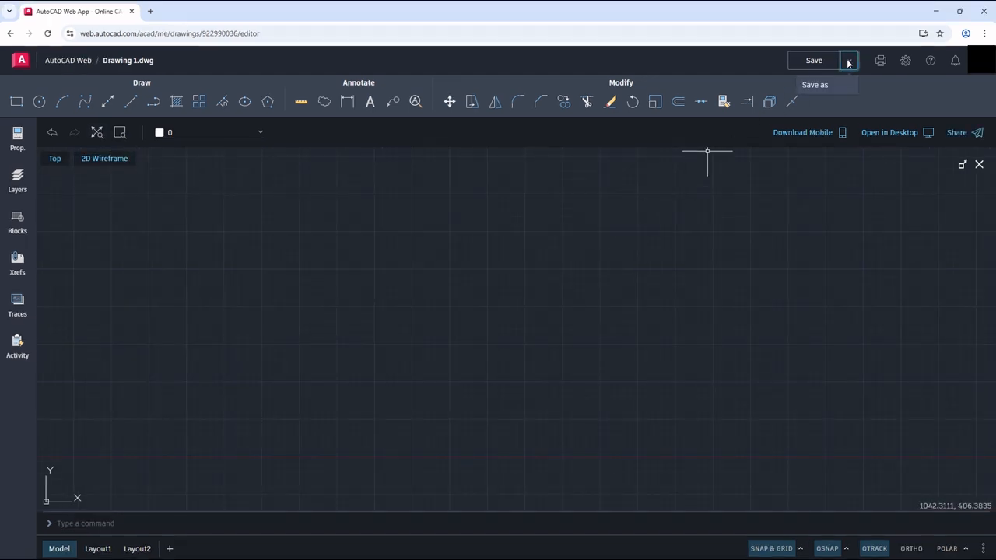
{"action": "left_click", "coordinate": [832, 84]}
{"action": "left_click_drag", "start_coordinate": [468, 431], "coordinate": [436, 432]}
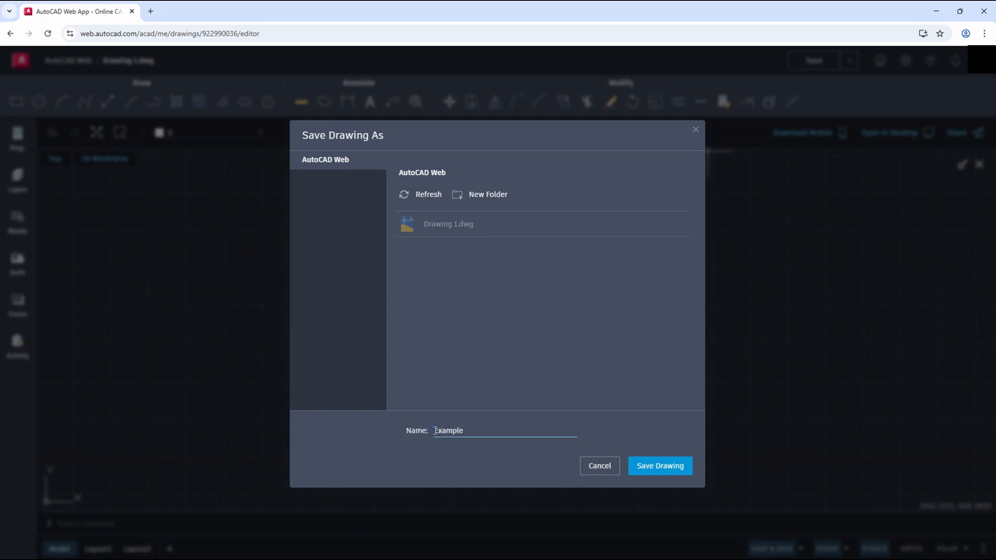
{"action": "left_click", "coordinate": [656, 471]}
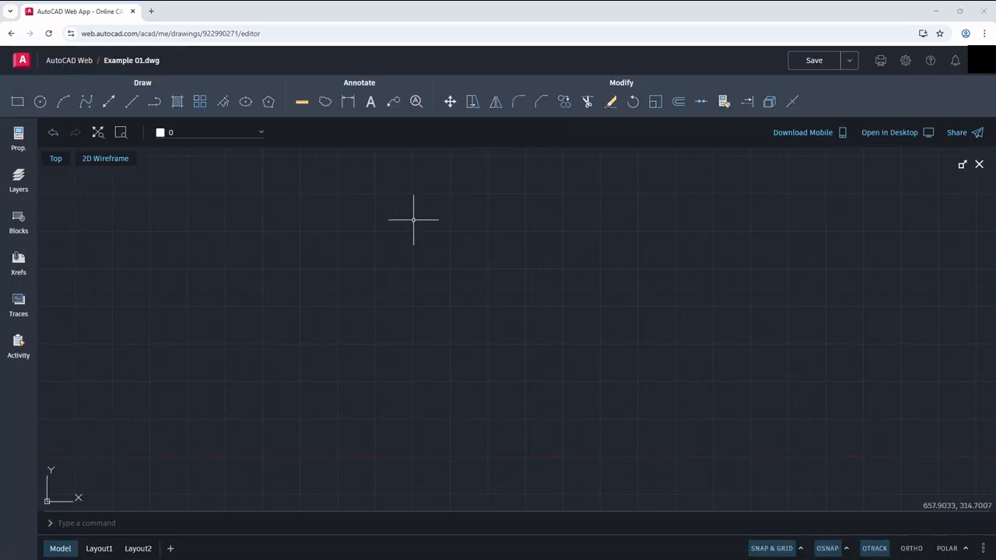
Step: Draw a rectangle 200 wide and 80 high with its first corner at the origin 0,0,0
{"action": "left_click", "coordinate": [17, 101]}
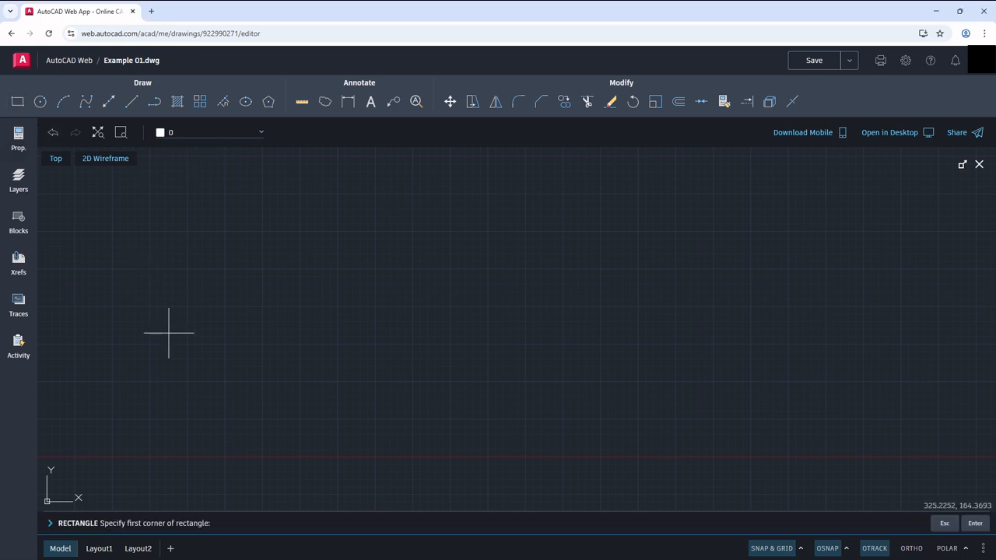
{"action": "type", "text": "0,0,0"}
{"action": "key", "text": "Return"}
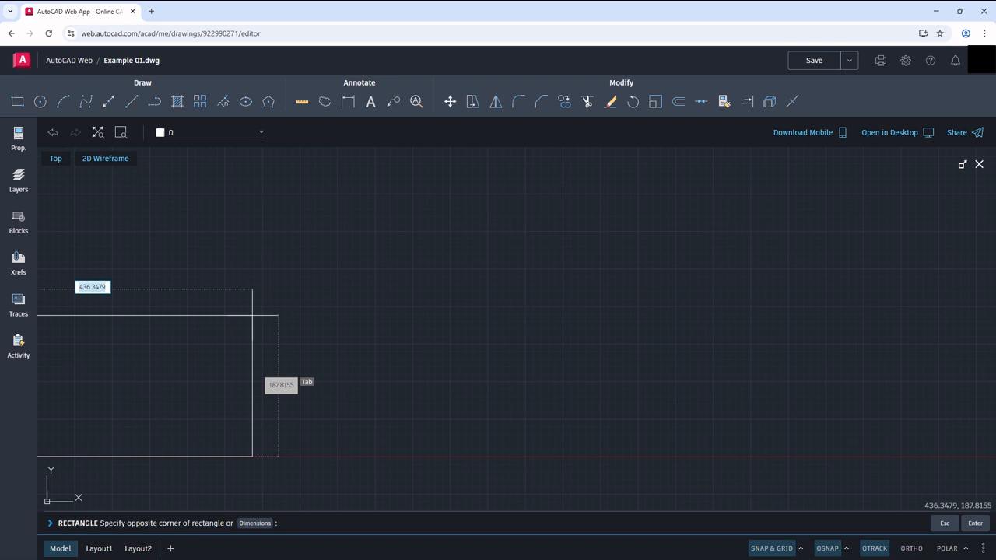
{"action": "key", "text": "Tab"}
{"action": "key", "text": "Tab"}
{"action": "type", "text": "2"}
{"action": "key", "text": "Tab"}
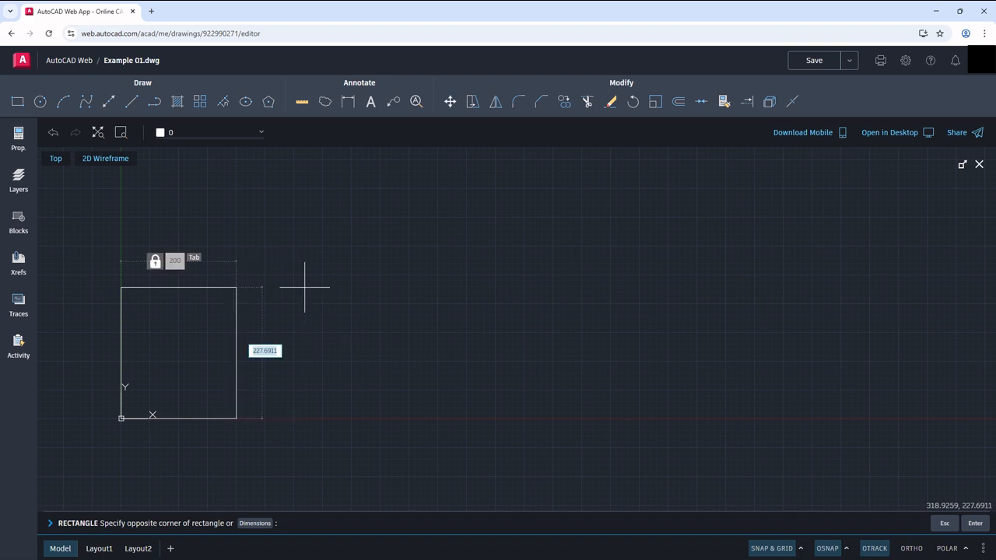
{"action": "type", "text": "80"}
{"action": "key", "text": "Return"}
Step: Explode the rectangle into separate lines and delete its upper horizontal edge
{"action": "middle_click_drag", "start_coordinate": [248, 379], "coordinate": [573, 303]}
{"action": "scroll", "coordinate": [548, 310], "scroll_direction": "up", "scroll_amount": 4}
{"action": "left_click", "coordinate": [503, 290]}
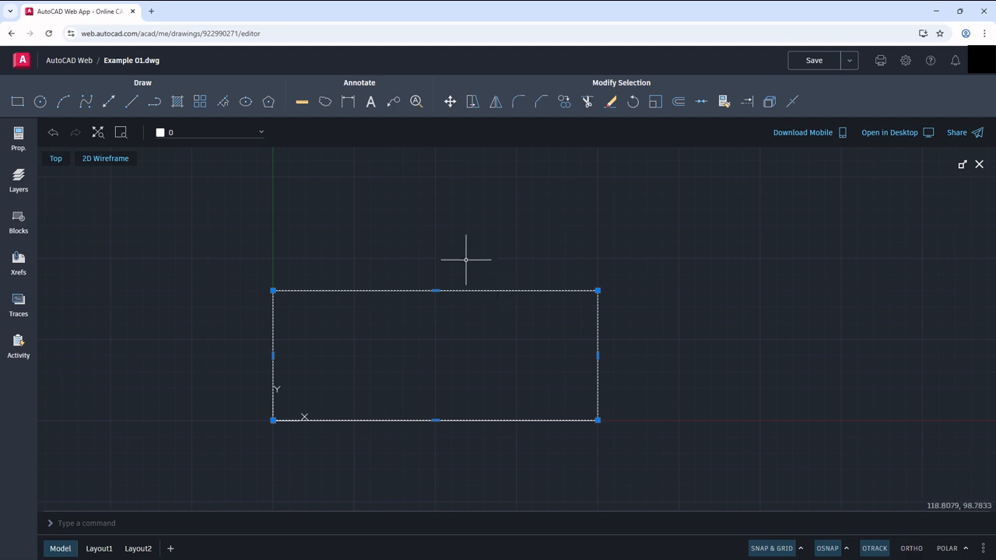
{"action": "left_click", "coordinate": [769, 102]}
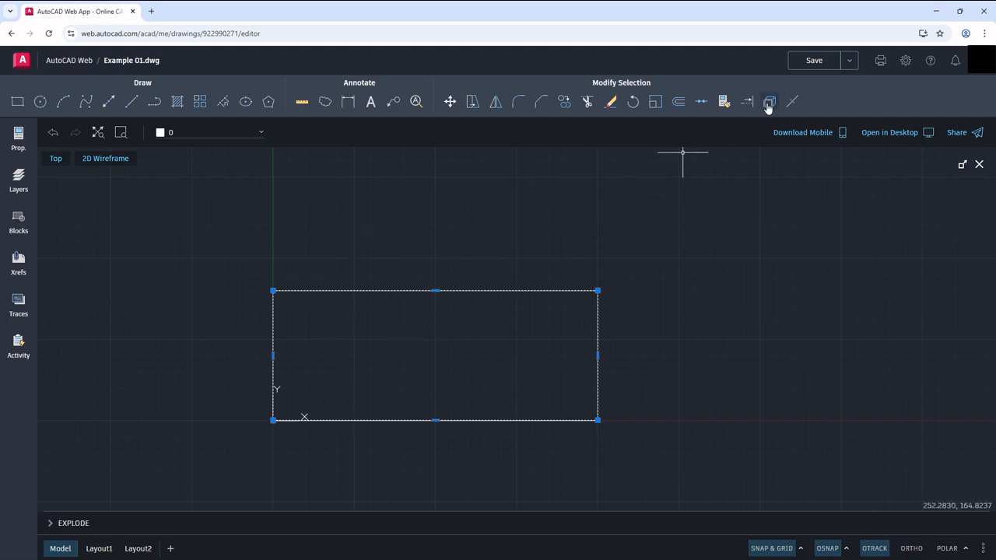
{"action": "left_click", "coordinate": [460, 292]}
{"action": "left_click", "coordinate": [460, 292]}
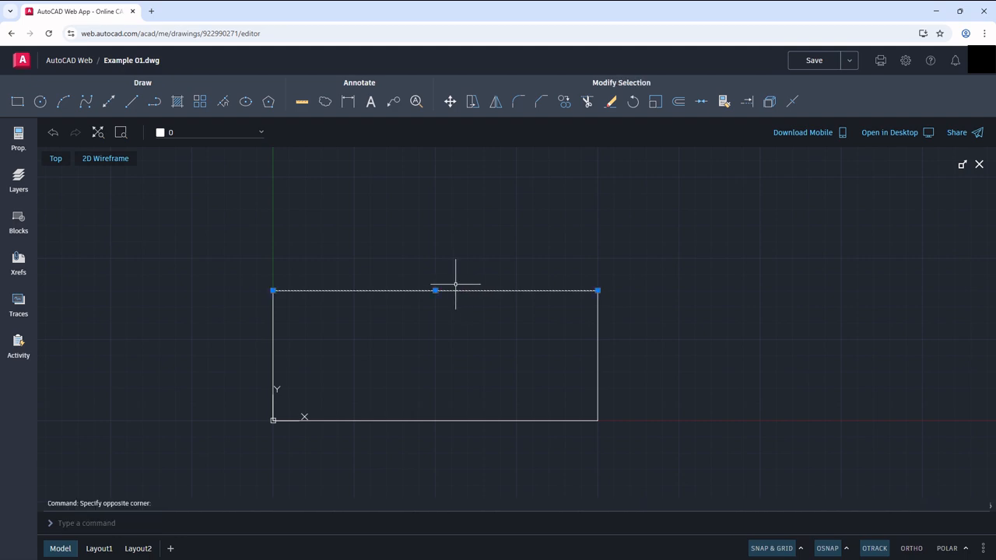
{"action": "key", "text": "Delete"}
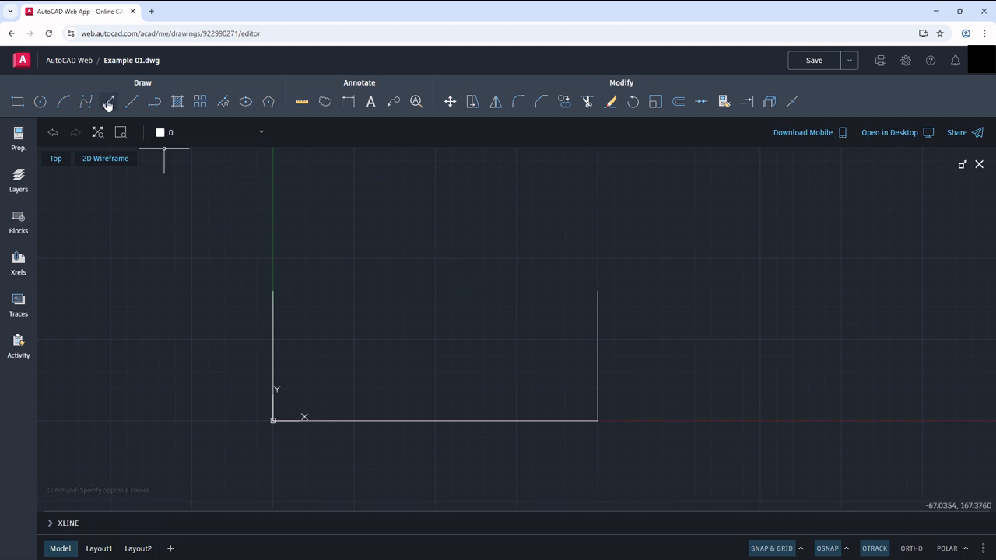
Step: With Ortho on, draw a line from the open upper-right corner 60 to the left and 20 straight up
{"action": "left_click", "coordinate": [132, 101]}
{"action": "left_click", "coordinate": [597, 290]}
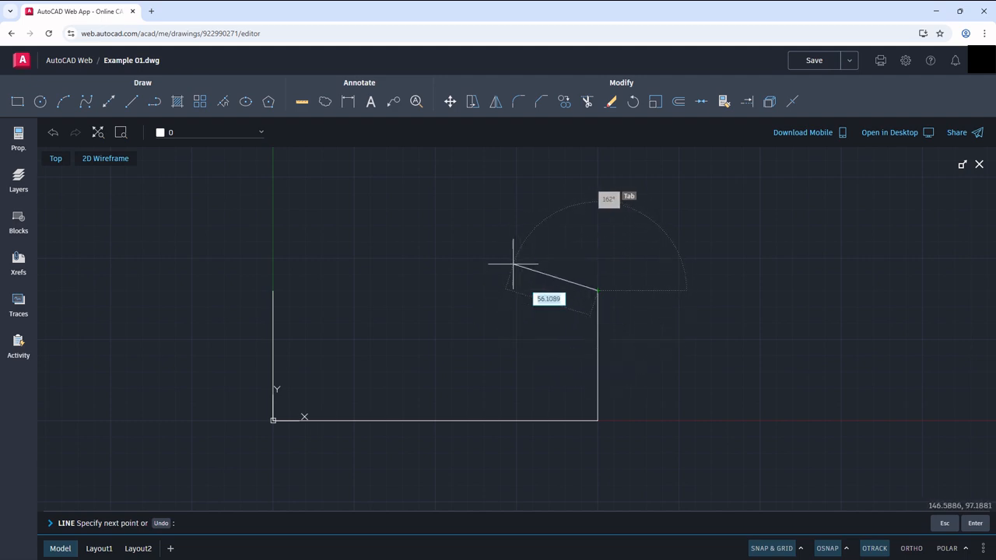
{"action": "left_click", "coordinate": [909, 549]}
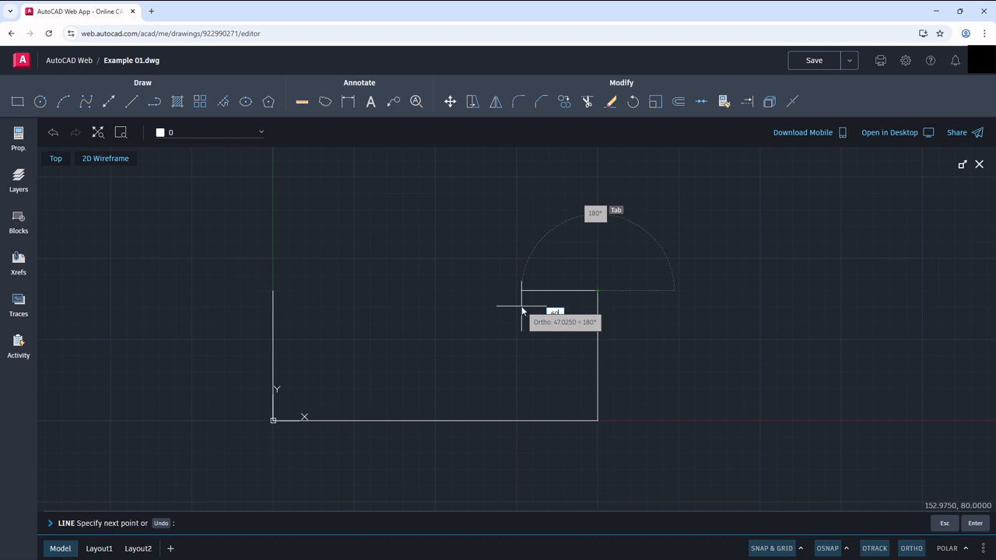
{"action": "type", "text": "60"}
{"action": "key", "text": "Return"}
{"action": "type", "text": "20"}
{"action": "key", "text": "Return"}
{"action": "key", "text": "Return"}
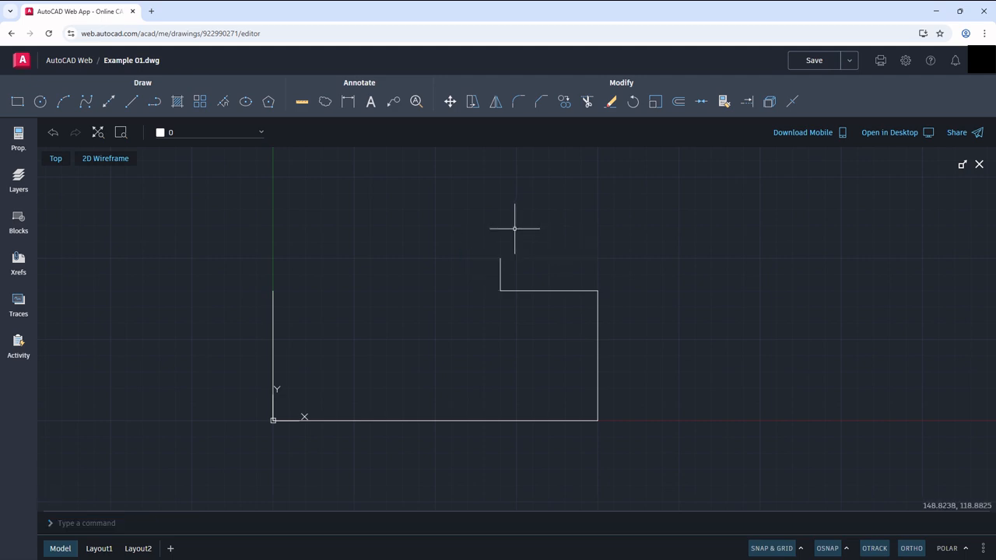
Step: Mirror the two step lines about a vertical axis through the bottom edge's midpoint, enabling Midpoint snap and keeping the originals
{"action": "left_click", "coordinate": [529, 300]}
{"action": "left_click", "coordinate": [480, 274]}
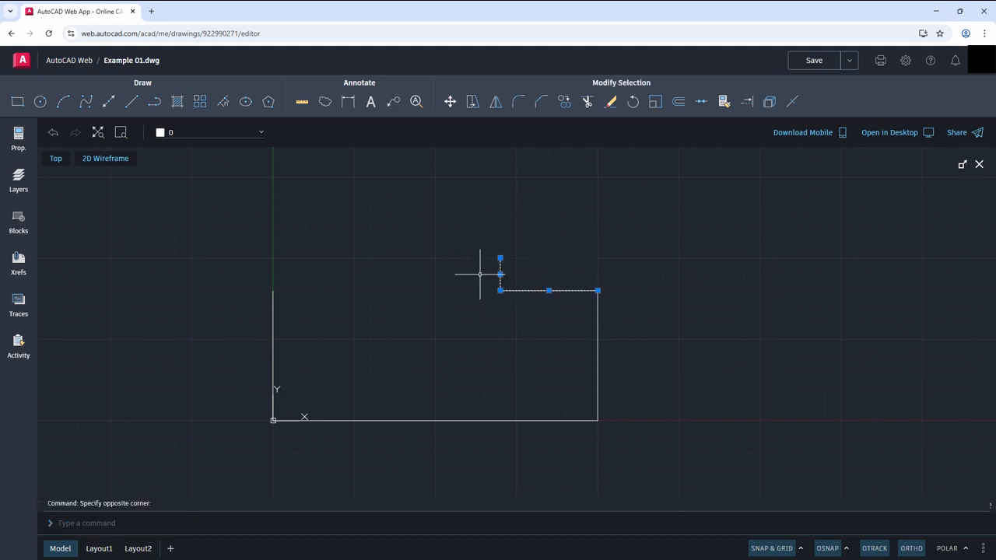
{"action": "left_click", "coordinate": [496, 101]}
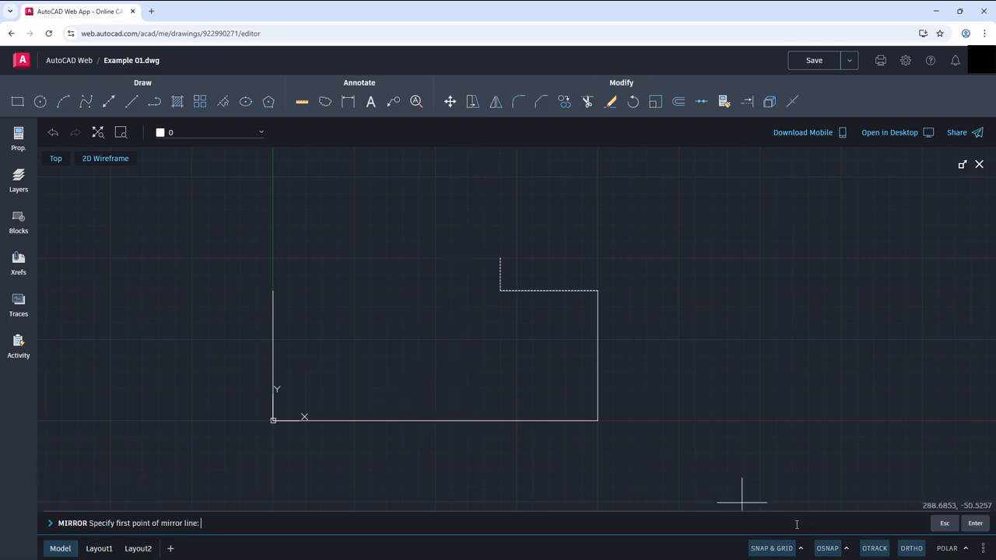
{"action": "left_click", "coordinate": [847, 549]}
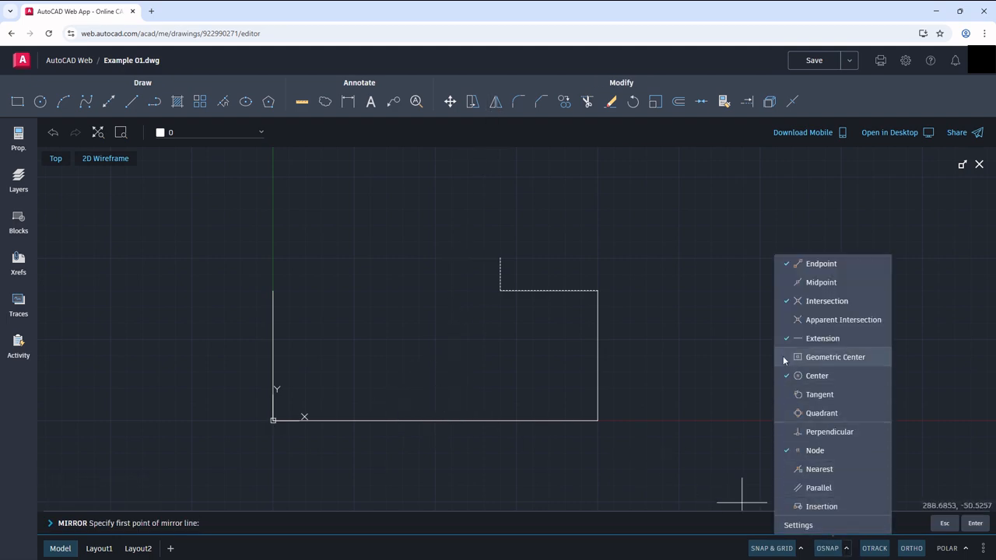
{"action": "left_click", "coordinate": [786, 300]}
{"action": "left_click", "coordinate": [785, 282]}
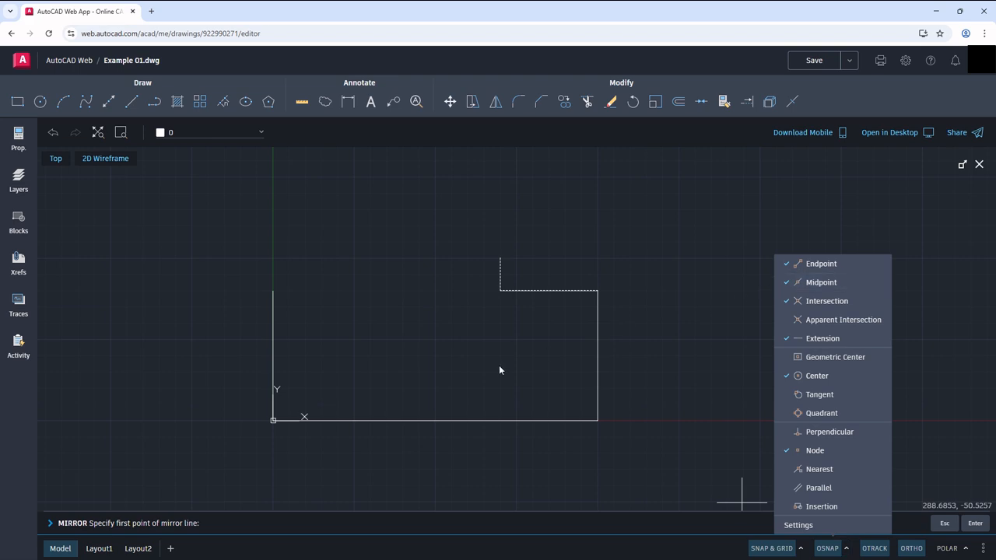
{"action": "left_click", "coordinate": [433, 416]}
{"action": "left_click", "coordinate": [435, 420]}
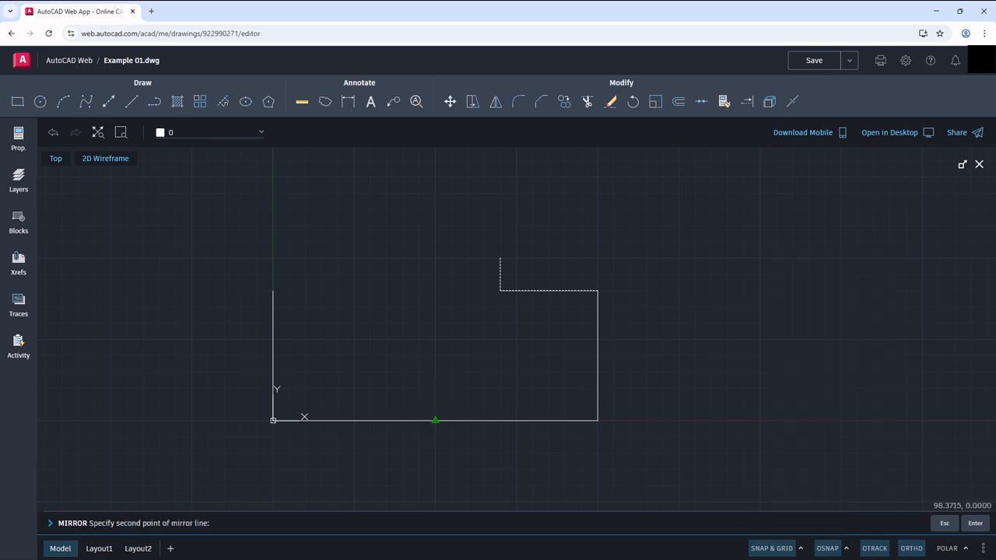
{"action": "left_click", "coordinate": [439, 341]}
{"action": "type", "text": "n"}
{"action": "key", "text": "Return"}
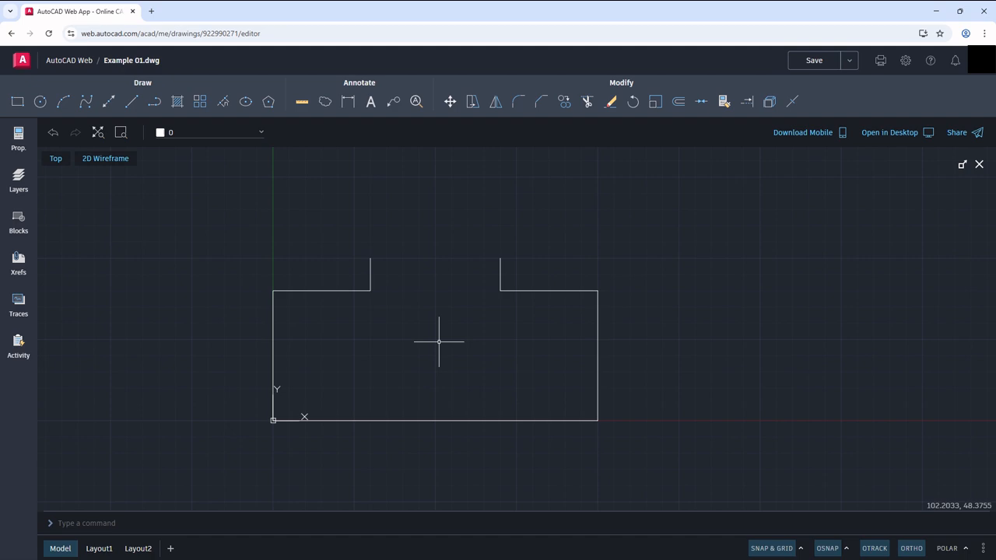
Step: Draw a horizontal line joining the upper ends of the two short vertical step lines
{"action": "left_click", "coordinate": [130, 102]}
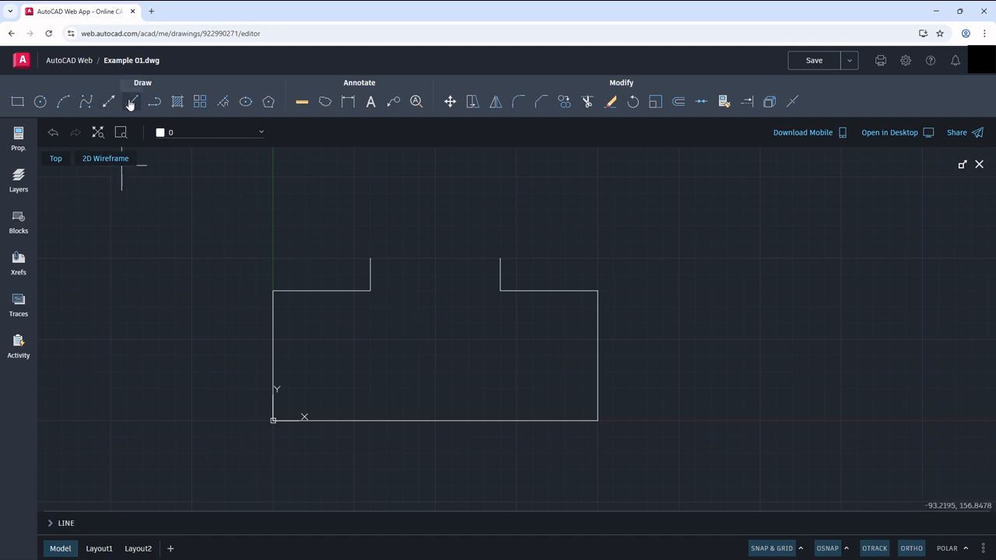
{"action": "left_click", "coordinate": [370, 258]}
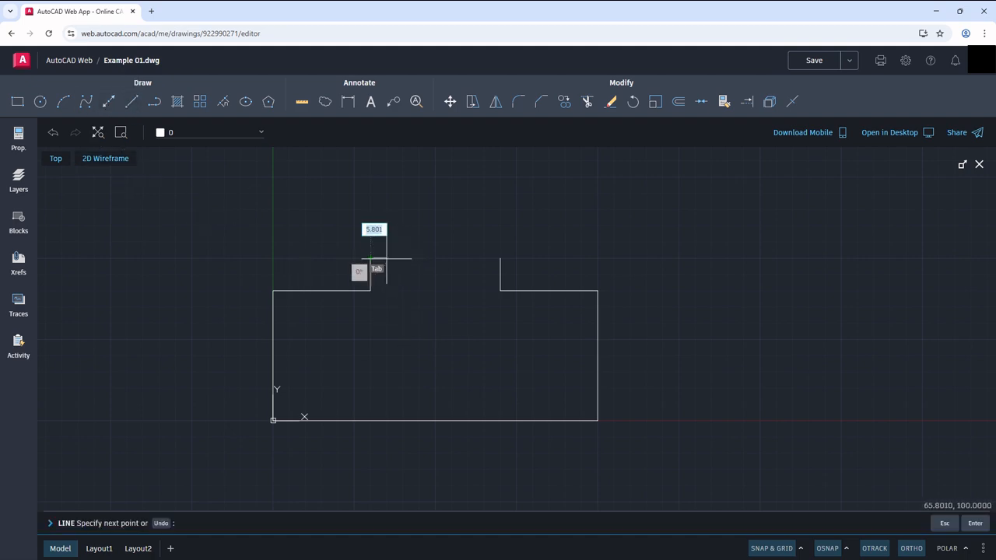
{"action": "left_click", "coordinate": [500, 258]}
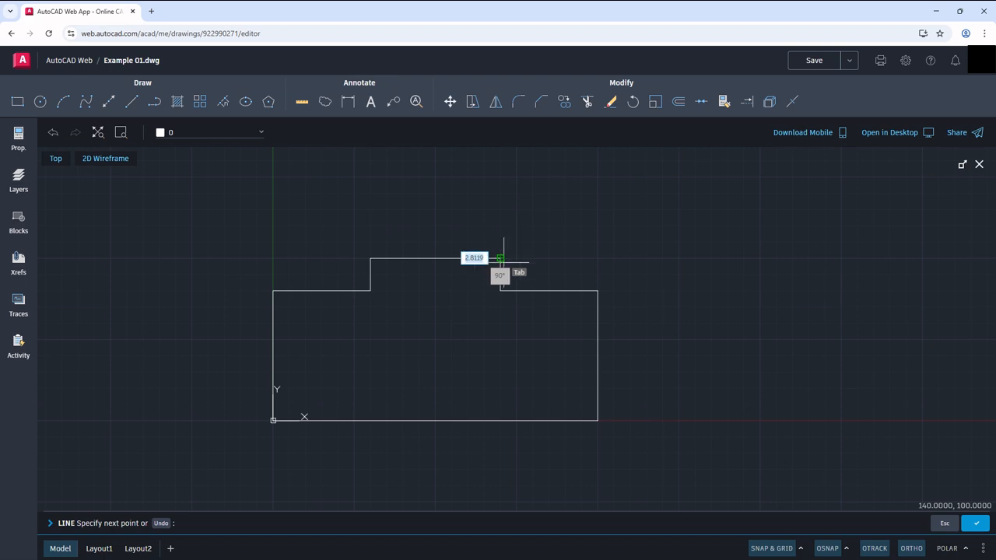
{"action": "key", "text": "Escape"}
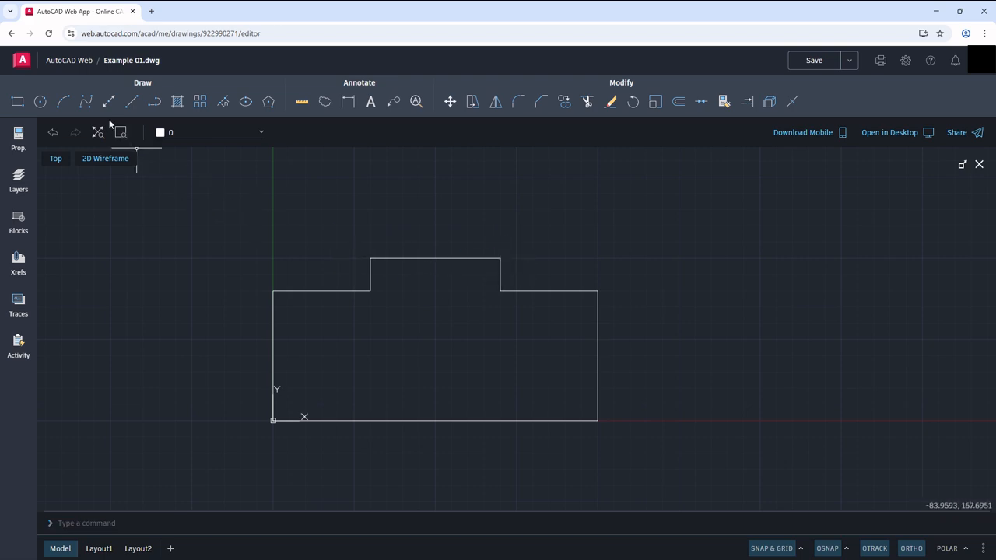
Step: Draw a circle of radius 20 centred on the midpoint of the profile's top line
{"action": "left_click", "coordinate": [40, 101]}
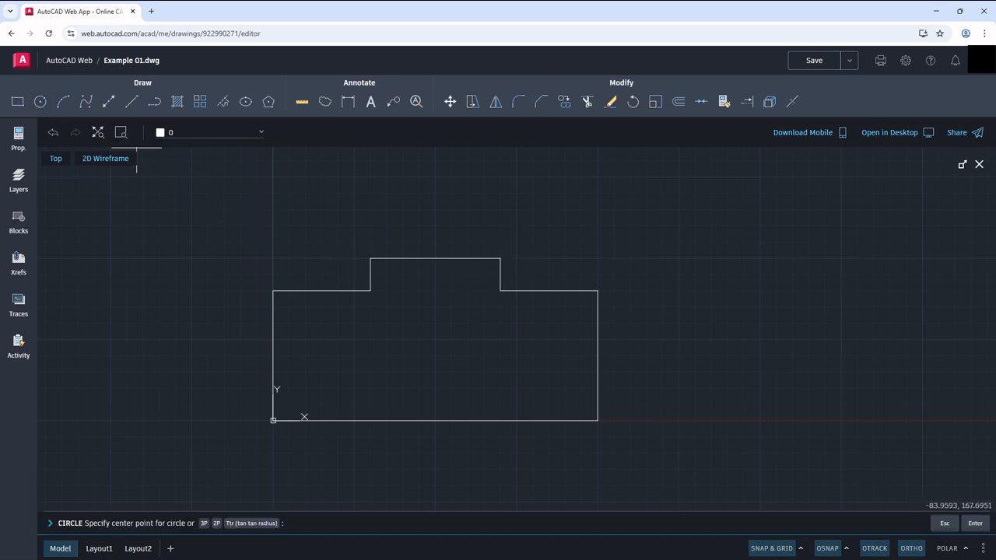
{"action": "left_click", "coordinate": [435, 258]}
{"action": "type", "text": "20"}
{"action": "key", "text": "Return"}
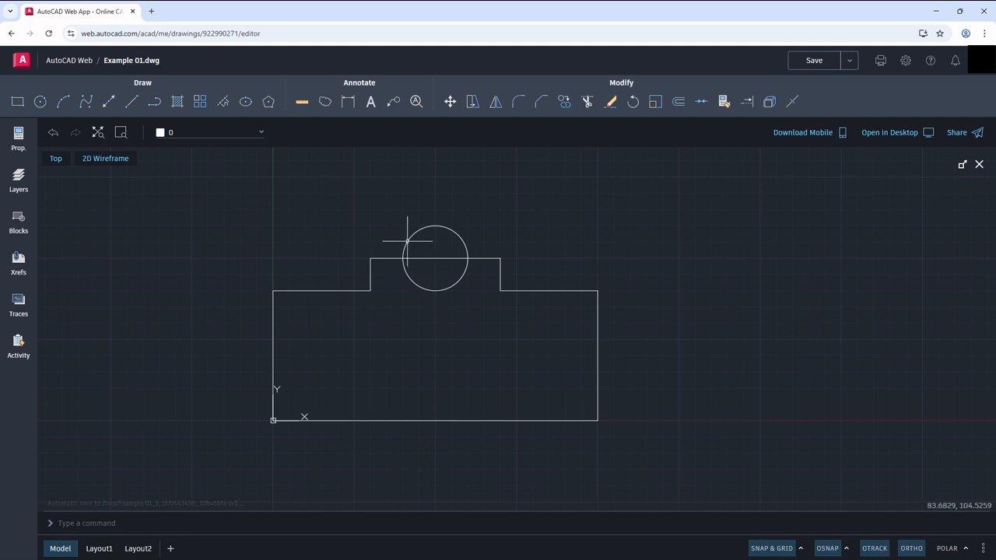
Step: Offset the circle outward by the distance picked between its left edge and the left end of the top line
{"action": "left_click", "coordinate": [677, 103]}
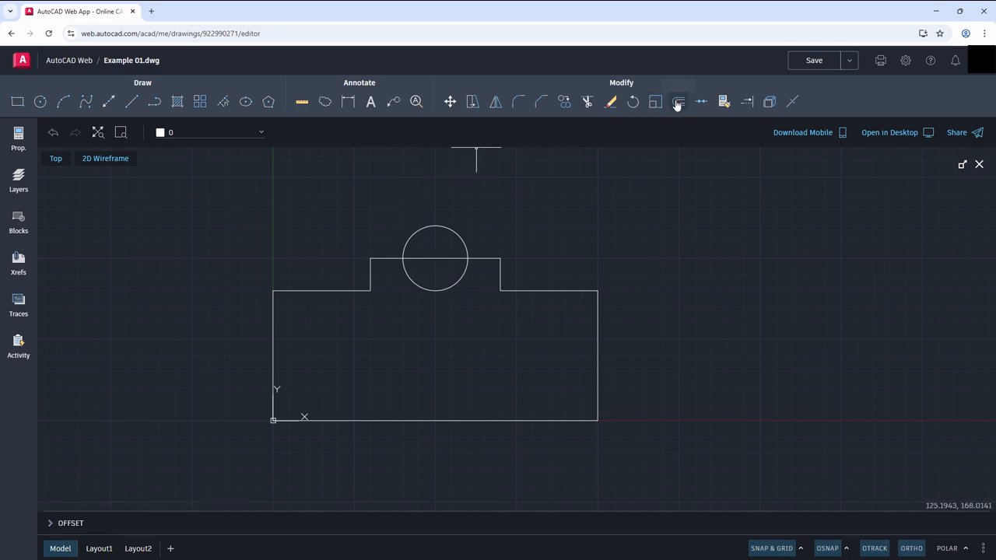
{"action": "left_click", "coordinate": [402, 258]}
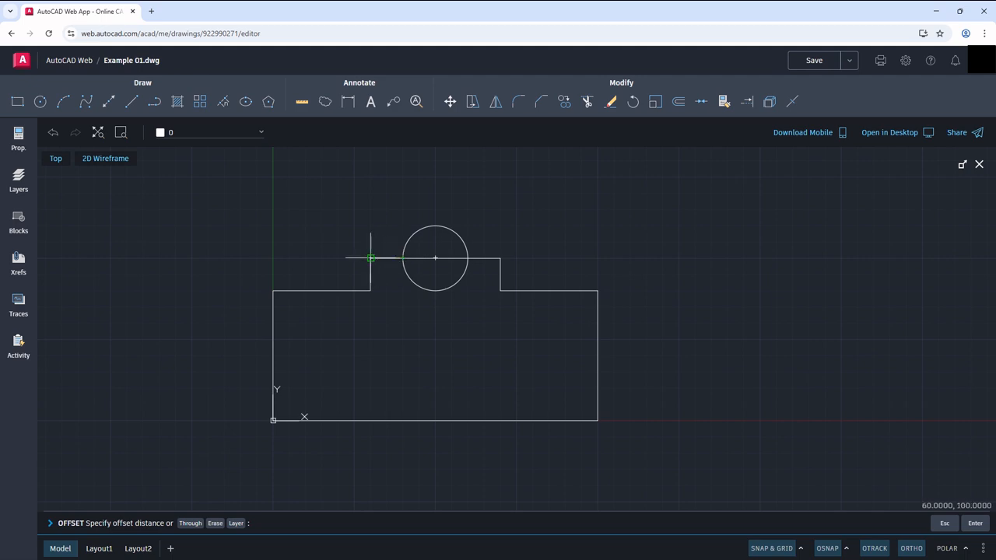
{"action": "left_click", "coordinate": [371, 259]}
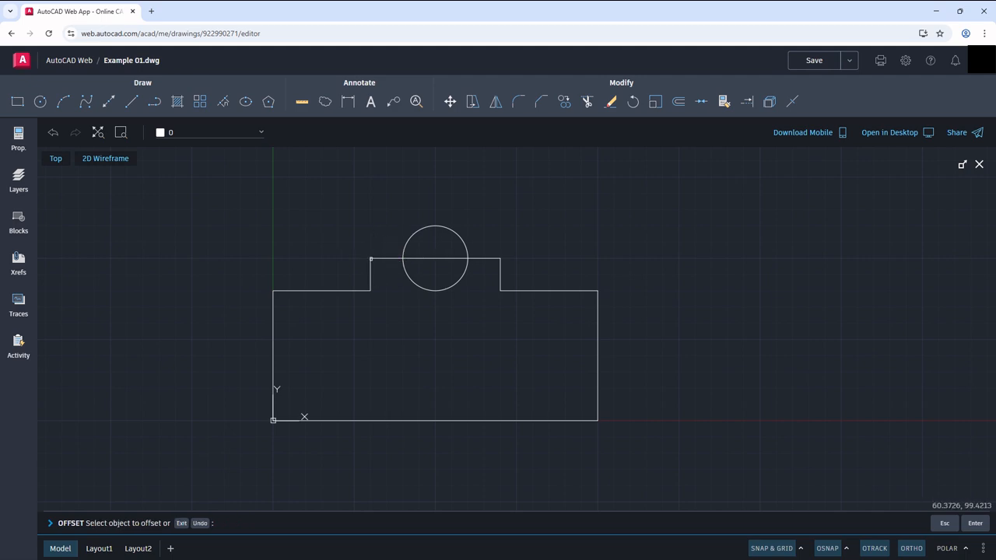
{"action": "left_click", "coordinate": [419, 230]}
{"action": "left_click", "coordinate": [386, 191]}
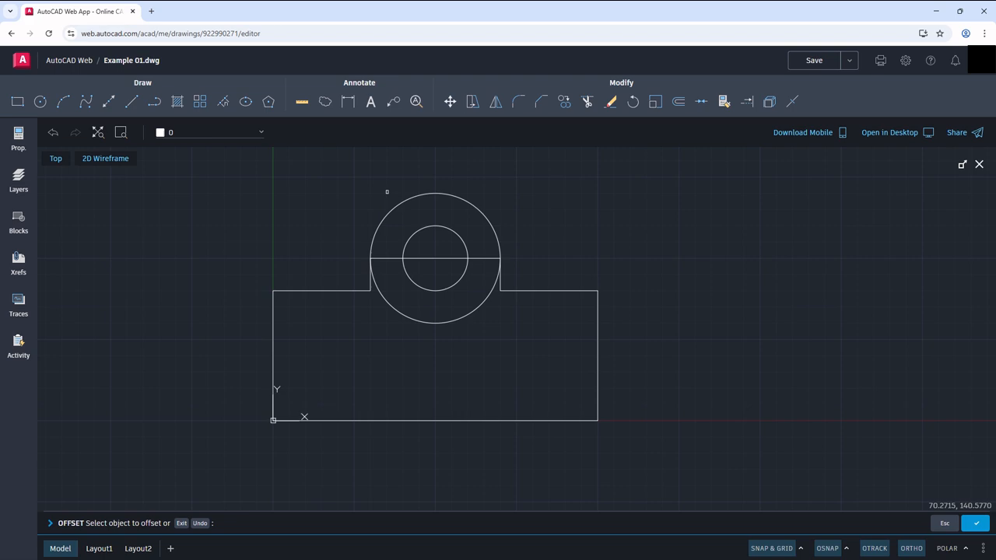
{"action": "key", "text": "Escape"}
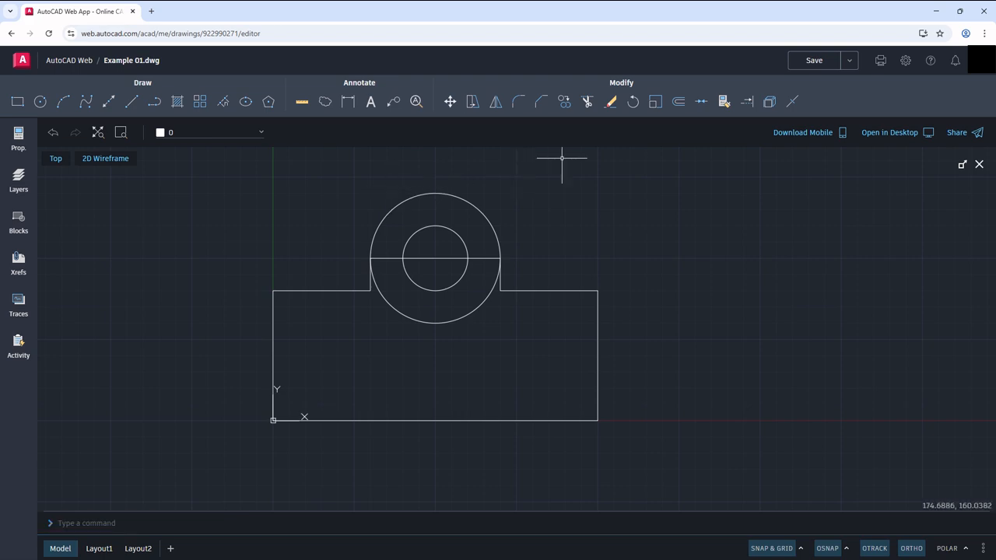
Step: Trim away the lower half of the outer circle below the horizontal line
{"action": "left_click", "coordinate": [584, 105]}
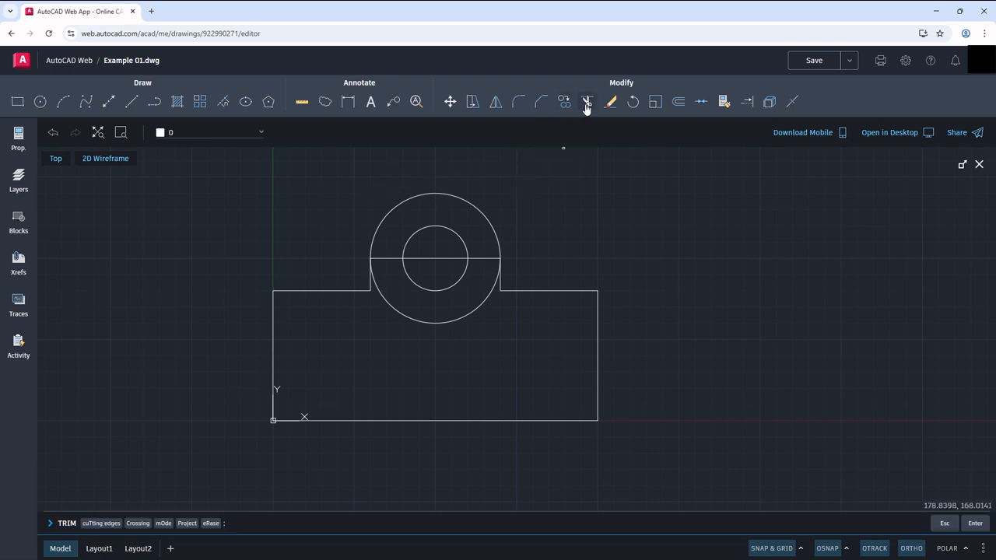
{"action": "left_click", "coordinate": [489, 294]}
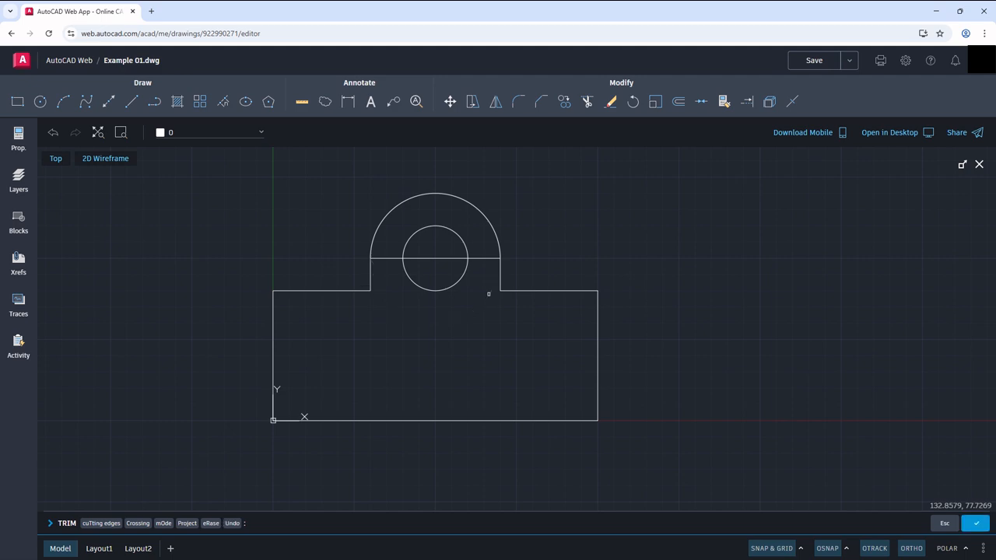
{"action": "key", "text": "Escape"}
Step: Stretch the horizontal line through the circle at its right end to a length of 90, and at its left end to 100
{"action": "left_click", "coordinate": [480, 257]}
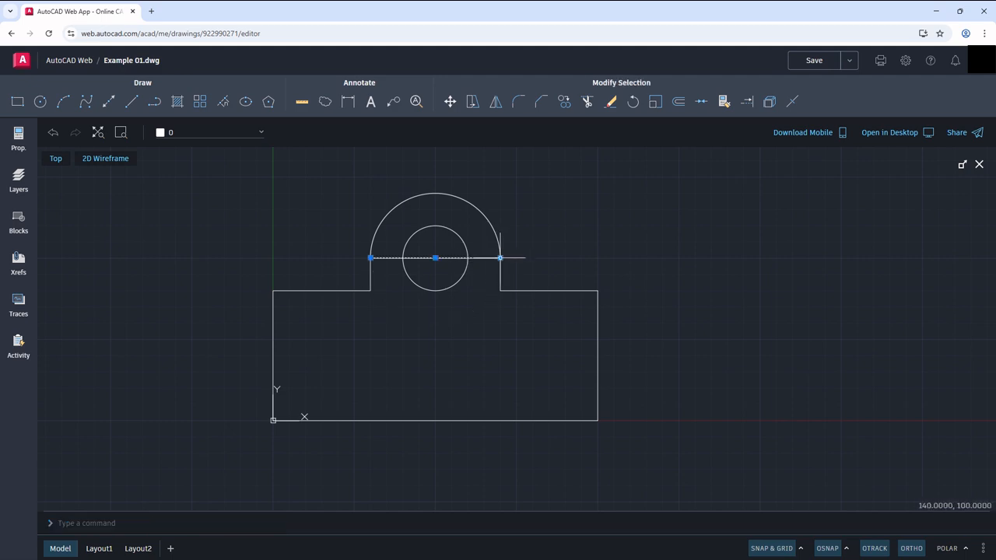
{"action": "left_click", "coordinate": [500, 257]}
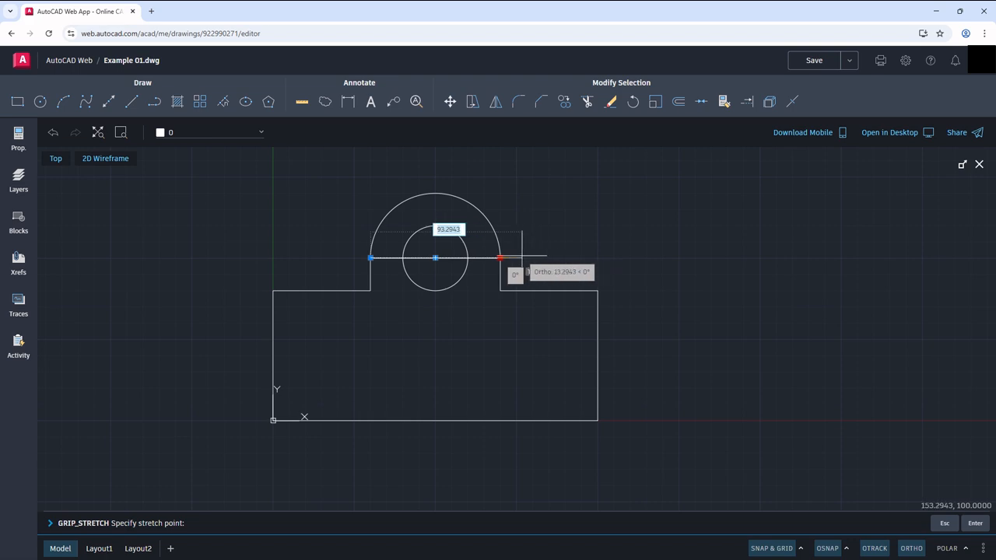
{"action": "type", "text": "90"}
{"action": "key", "text": "Return"}
{"action": "left_click", "coordinate": [371, 258]}
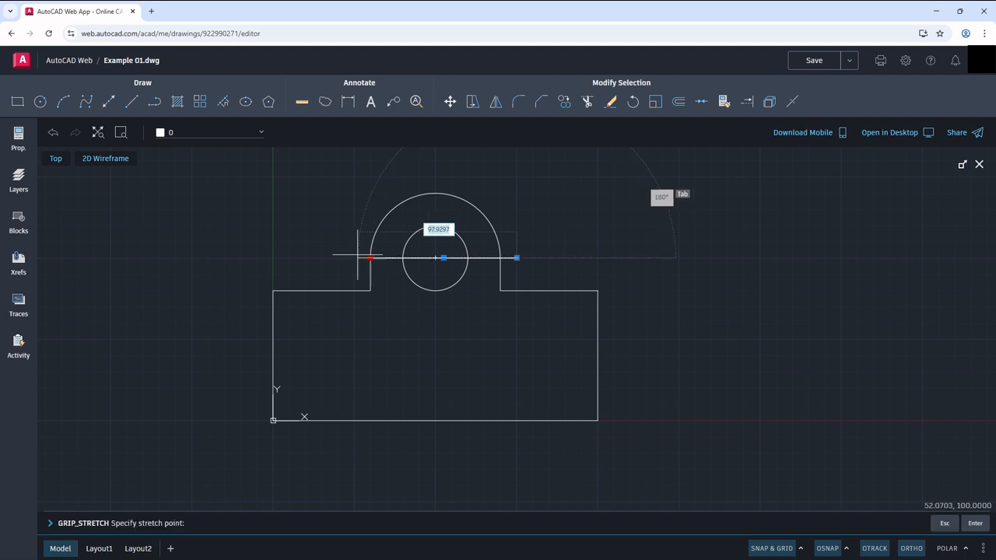
{"action": "type", "text": "100"}
{"action": "key", "text": "Return"}
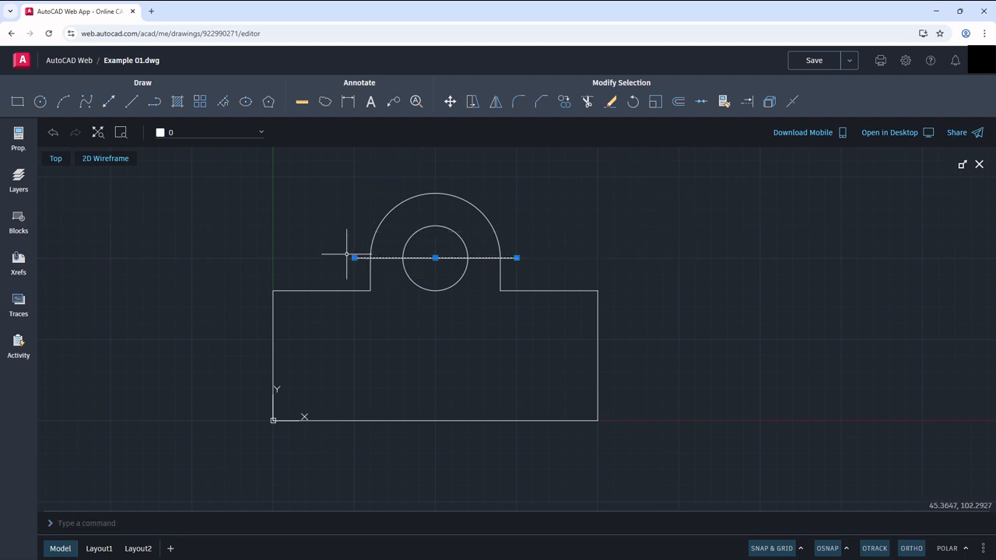
Step: Draw a vertical line from the midpoint of the bottom edge up to the top of the outer arc
{"action": "left_click", "coordinate": [132, 102]}
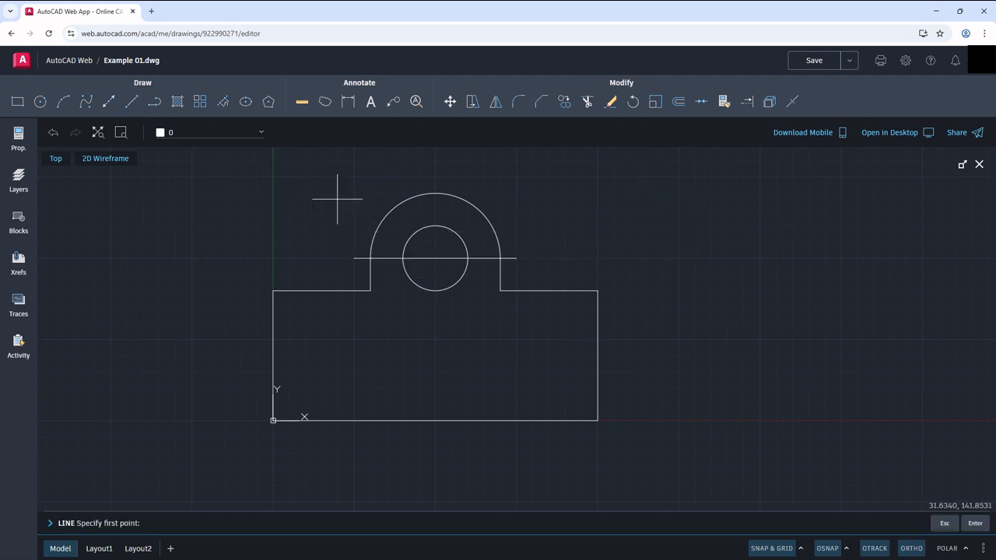
{"action": "left_click", "coordinate": [435, 421]}
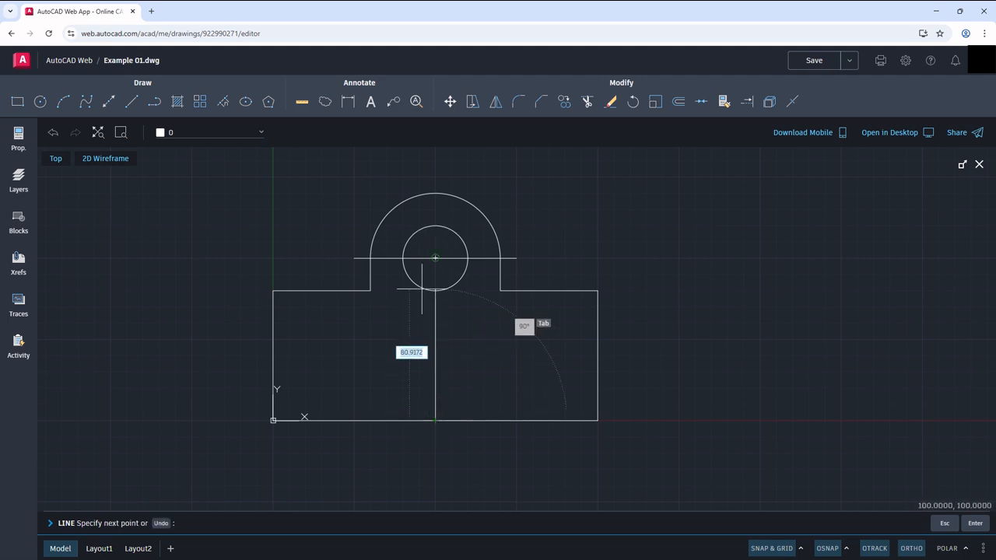
{"action": "left_click", "coordinate": [436, 195]}
{"action": "key", "text": "Return"}
Step: Stretch the vertical centre line at its upper end to a length of 145, and at its lower end to 155
{"action": "left_click", "coordinate": [436, 204]}
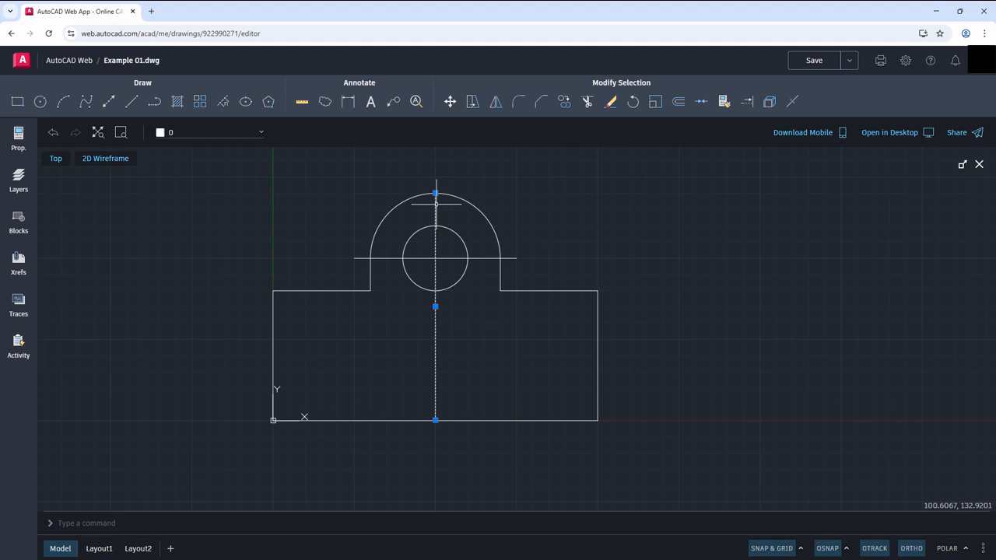
{"action": "left_click", "coordinate": [436, 192]}
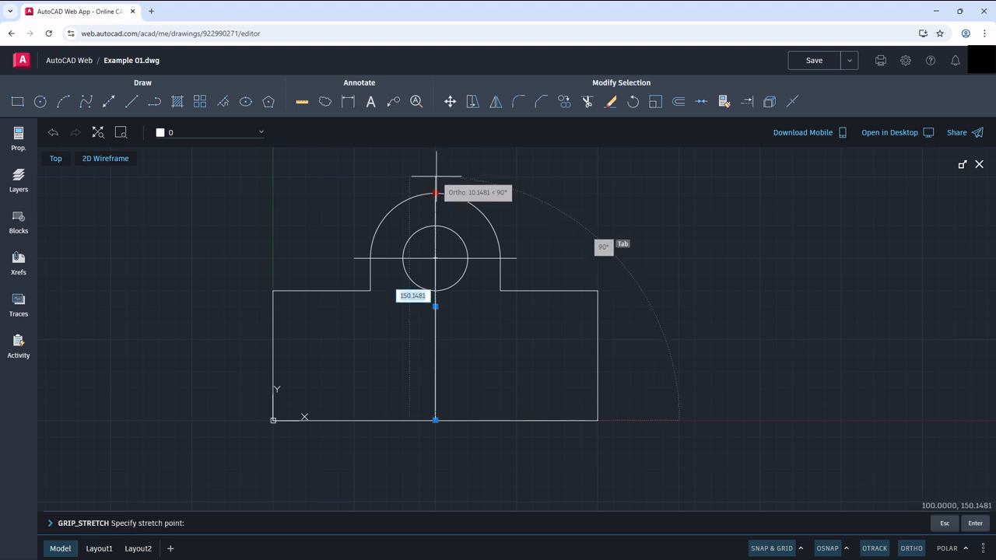
{"action": "type", "text": "145"}
{"action": "key", "text": "Return"}
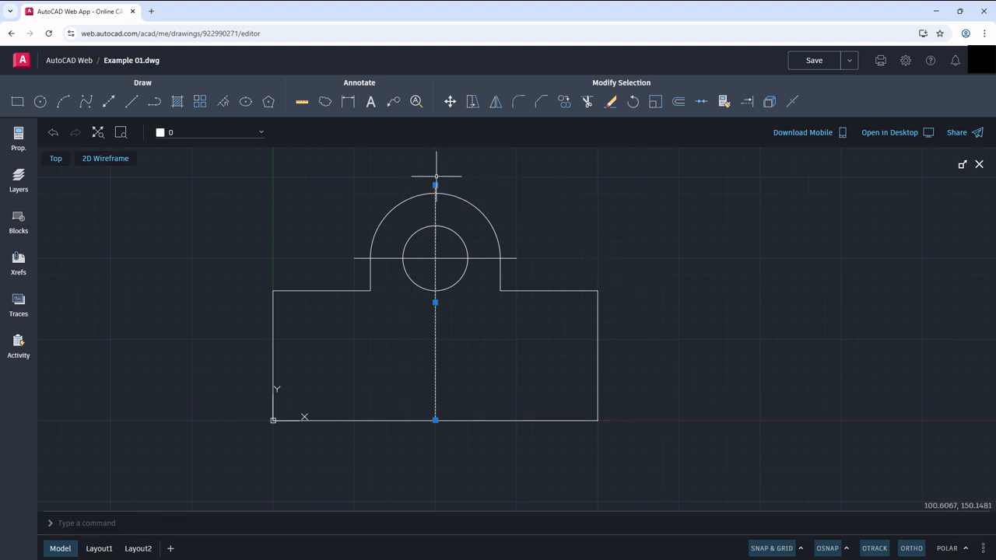
{"action": "left_click", "coordinate": [435, 420]}
{"action": "type", "text": "155"}
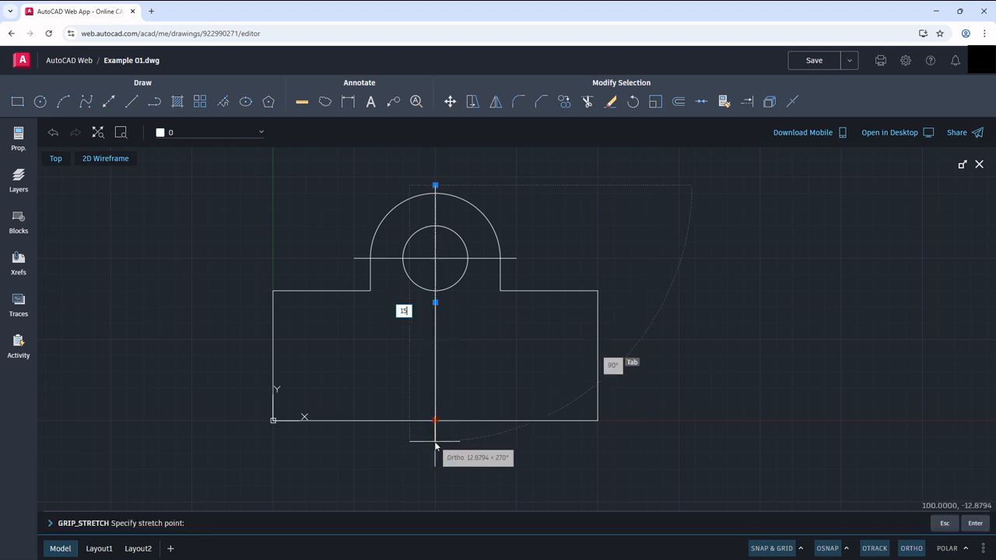
{"action": "key", "text": "Return"}
{"action": "key", "text": "Escape"}
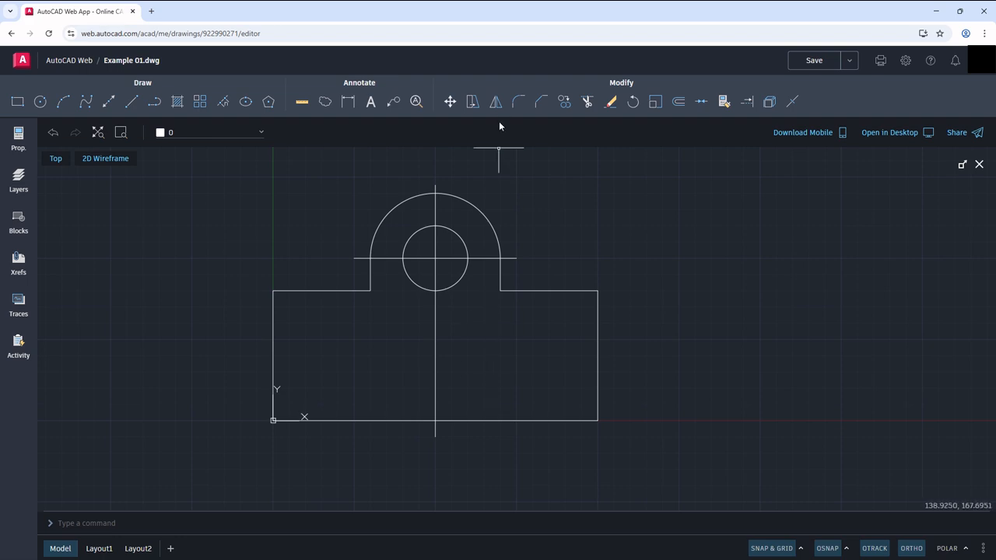
Step: Chamfer the upper-right and upper-left outer corners of the base with both distances set to 10
{"action": "left_click", "coordinate": [540, 101]}
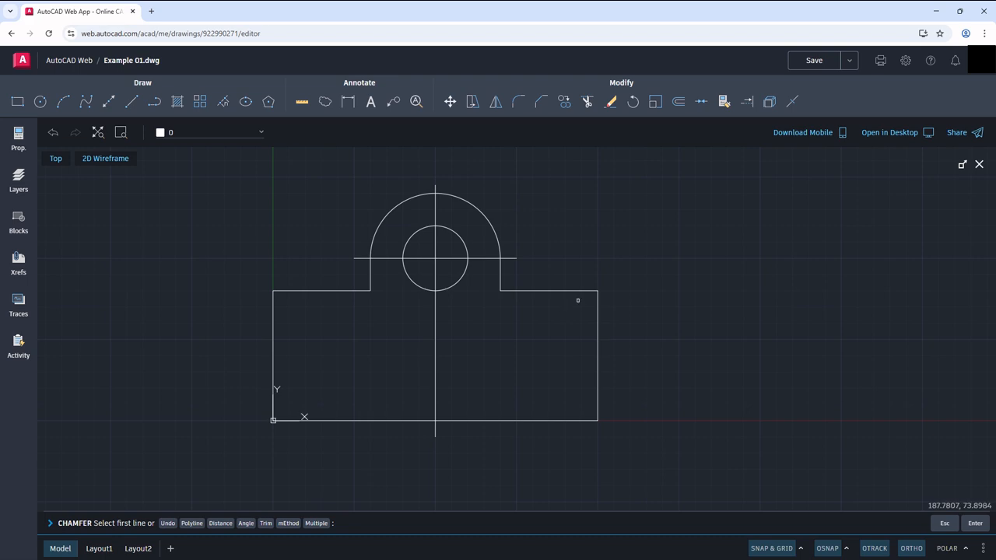
{"action": "type", "text": "d"}
{"action": "key", "text": "Return"}
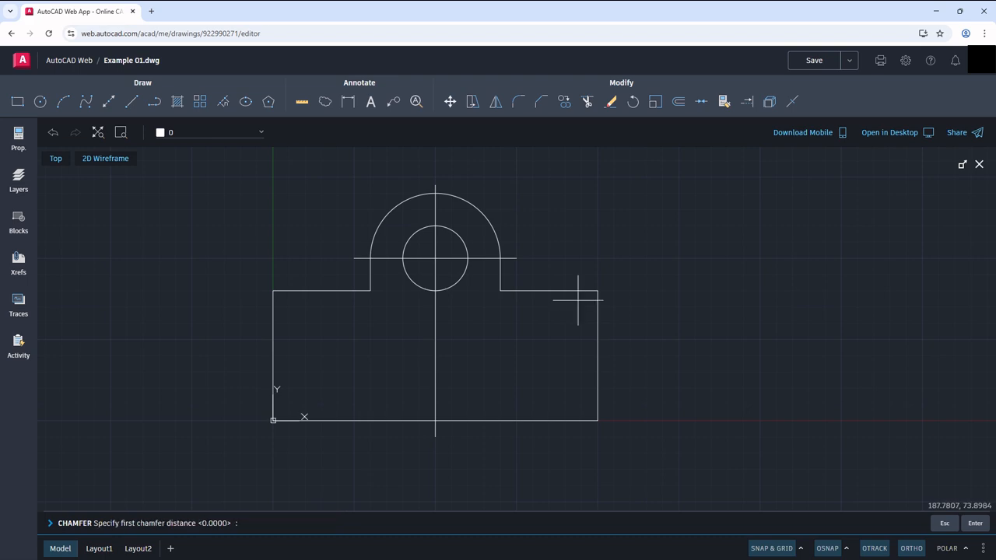
{"action": "key", "text": "Return"}
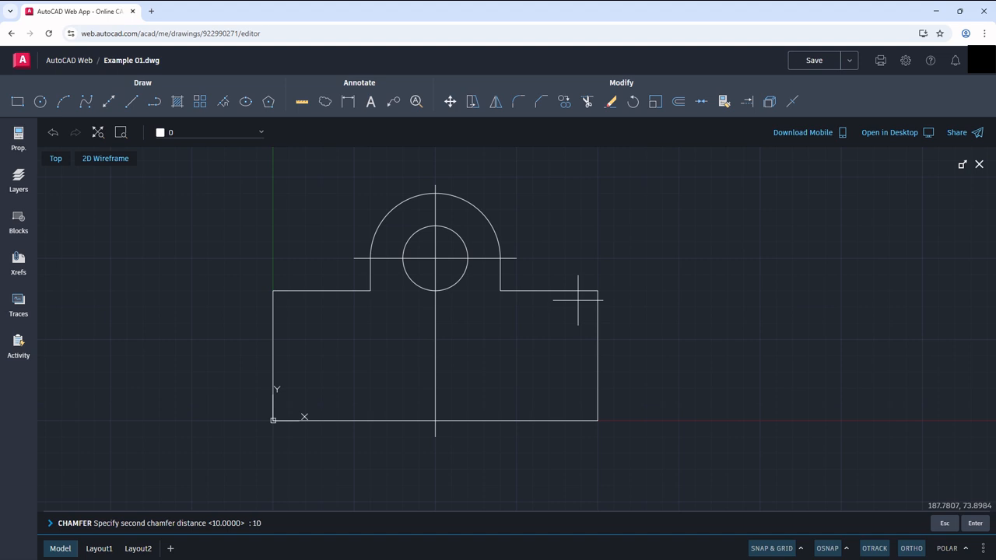
{"action": "key", "text": "Return"}
{"action": "left_click", "coordinate": [584, 291]}
{"action": "left_click", "coordinate": [598, 308]}
{"action": "key", "text": "Return"}
{"action": "left_click", "coordinate": [293, 291]}
{"action": "left_click", "coordinate": [273, 299]}
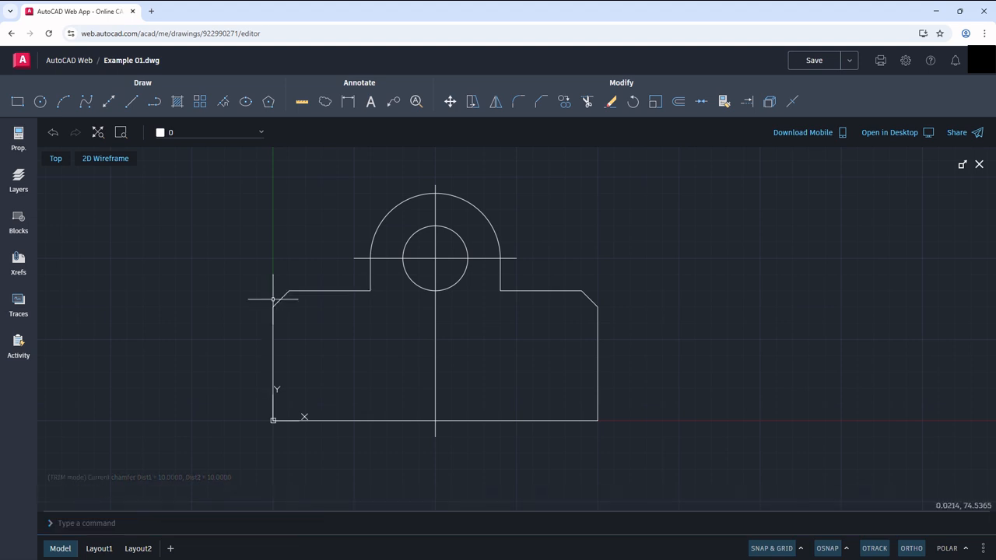
Step: Fillet the lower-right corner of the base with a radius of 10
{"action": "left_click", "coordinate": [518, 102]}
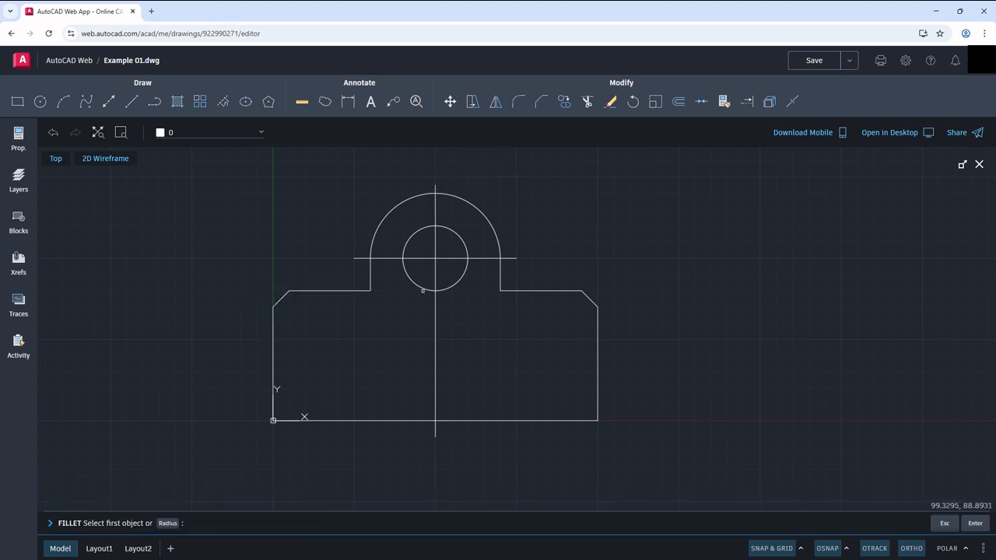
{"action": "key", "text": "Return"}
{"action": "key", "text": "Return"}
{"action": "left_click", "coordinate": [589, 421]}
{"action": "left_click", "coordinate": [596, 405]}
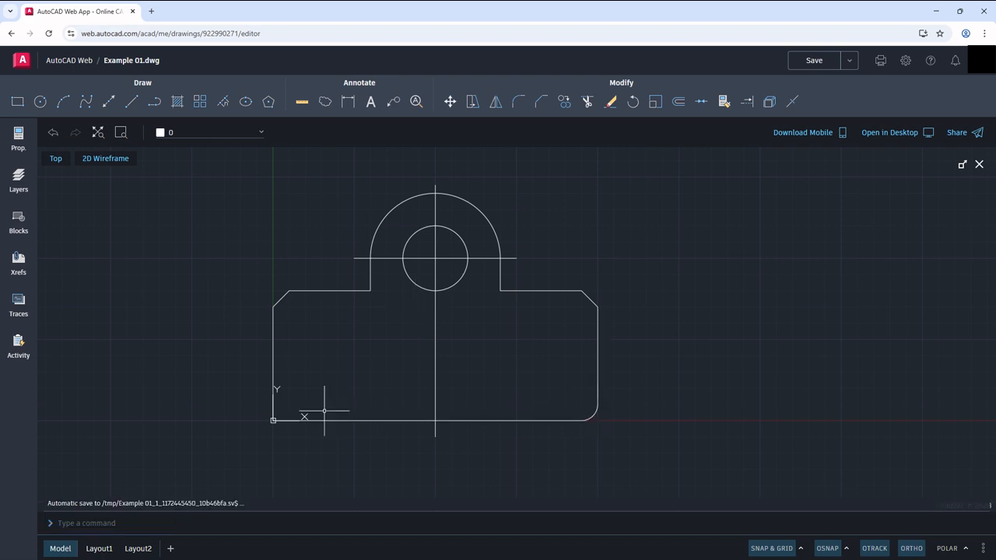
Step: Fillet the lower-left corner of the base, reusing the radius of the lower-right fillet
{"action": "key", "text": "Return"}
{"action": "left_click", "coordinate": [285, 420]}
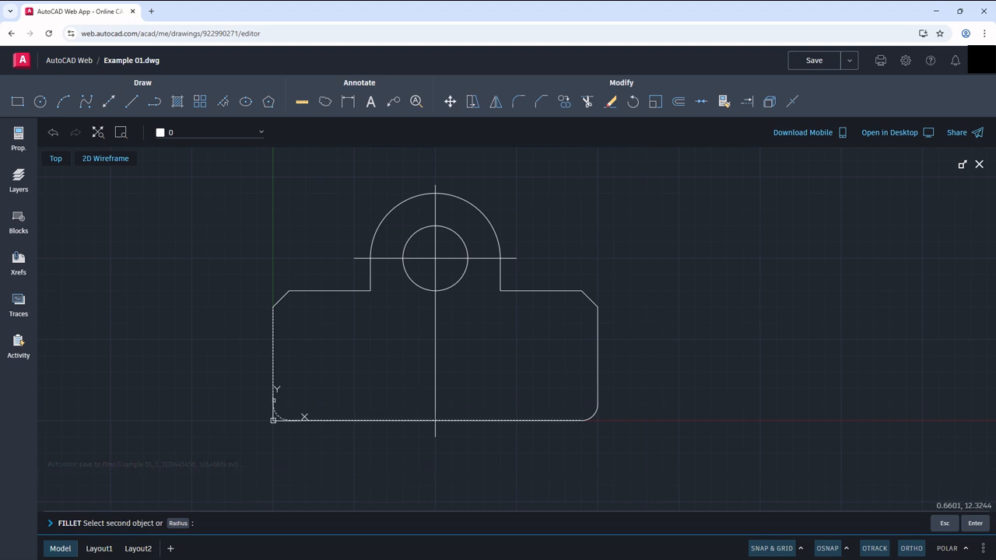
{"action": "left_click", "coordinate": [273, 400]}
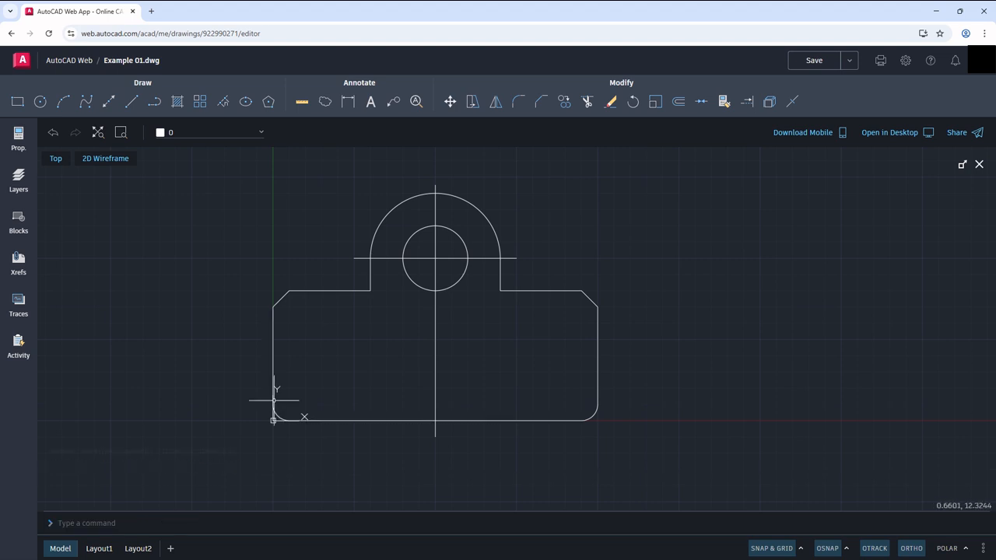
Step: Convert the base's upper-right horizontal edge into a polyline with PEDIT
{"action": "left_click", "coordinate": [510, 290]}
{"action": "left_click", "coordinate": [502, 276]}
{"action": "key", "text": "Escape"}
{"action": "type", "text": "pedit"}
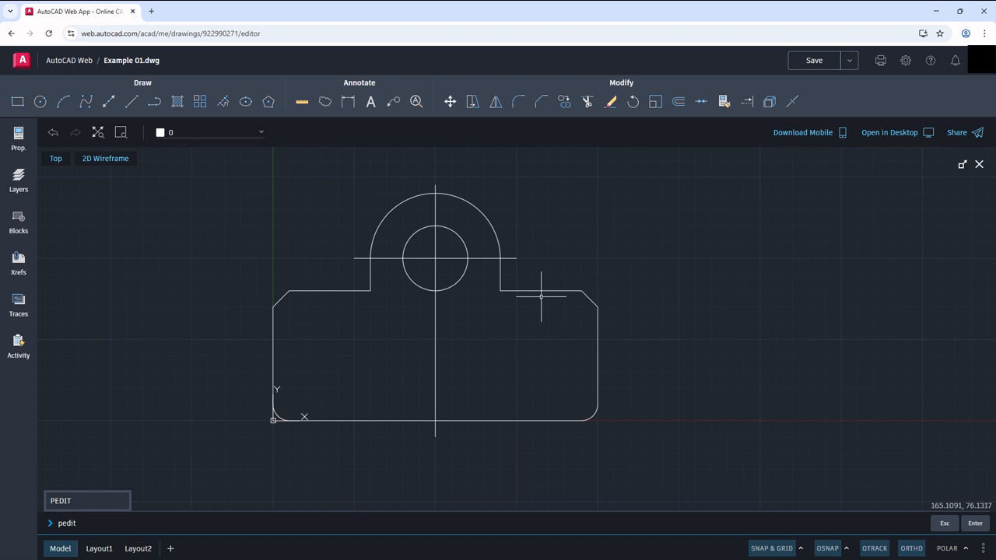
{"action": "key", "text": "Return"}
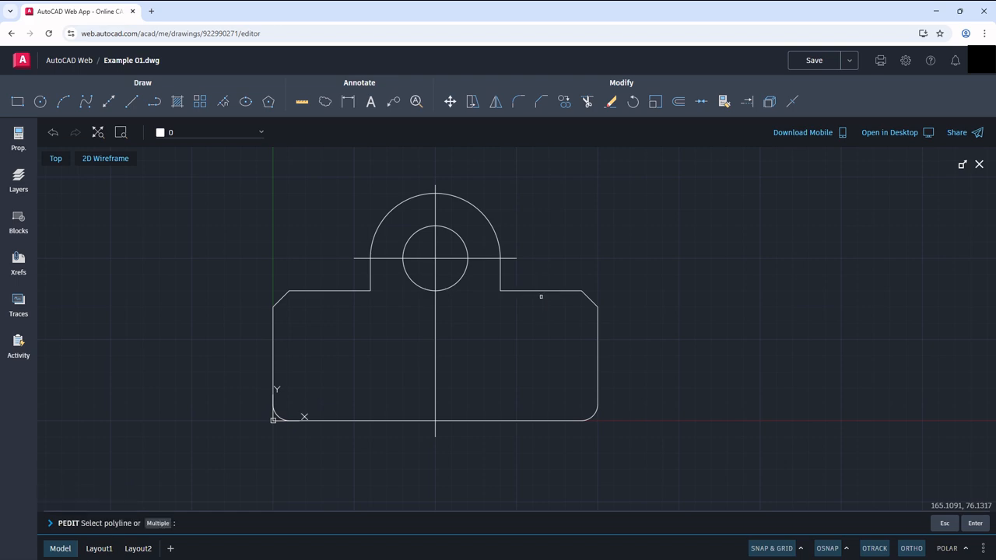
{"action": "left_click", "coordinate": [542, 291]}
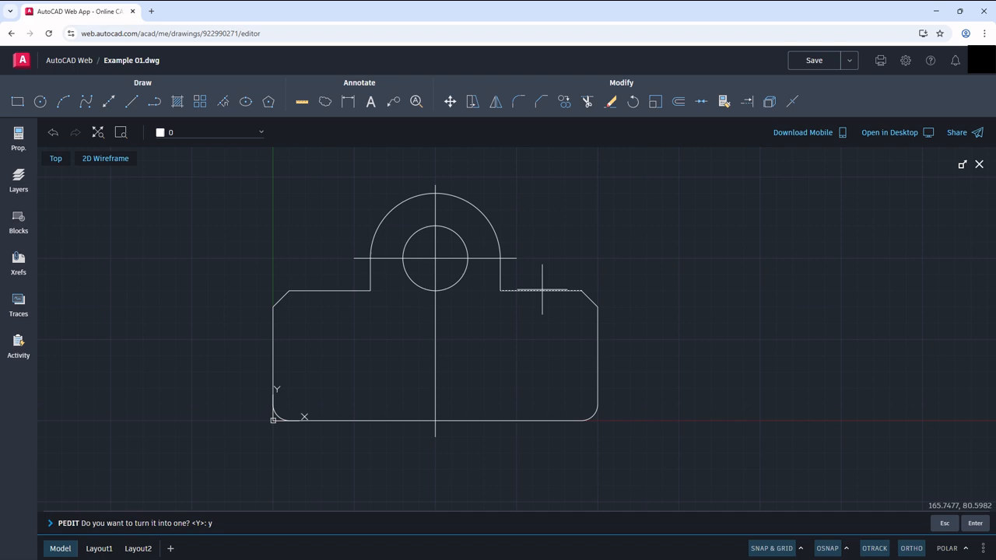
{"action": "key", "text": "Return"}
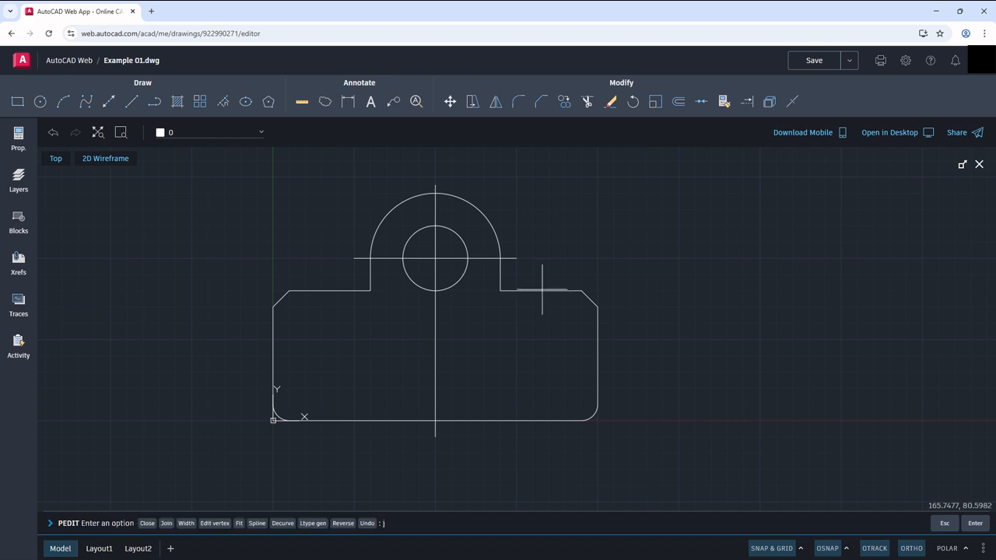
Step: Join all remaining outer contour edges, chamfers, fillets and the outer arc to that polyline and check the joined outline
{"action": "type", "text": "j"}
{"action": "key", "text": "Return"}
{"action": "left_click", "coordinate": [575, 301]}
{"action": "left_click", "coordinate": [569, 291]}
{"action": "left_click", "coordinate": [618, 442]}
{"action": "left_click", "coordinate": [512, 387]}
{"action": "left_click", "coordinate": [340, 437]}
{"action": "left_click", "coordinate": [252, 263]}
{"action": "left_click", "coordinate": [373, 285]}
{"action": "left_click", "coordinate": [369, 275]}
{"action": "left_click", "coordinate": [391, 239]}
{"action": "left_click", "coordinate": [370, 211]}
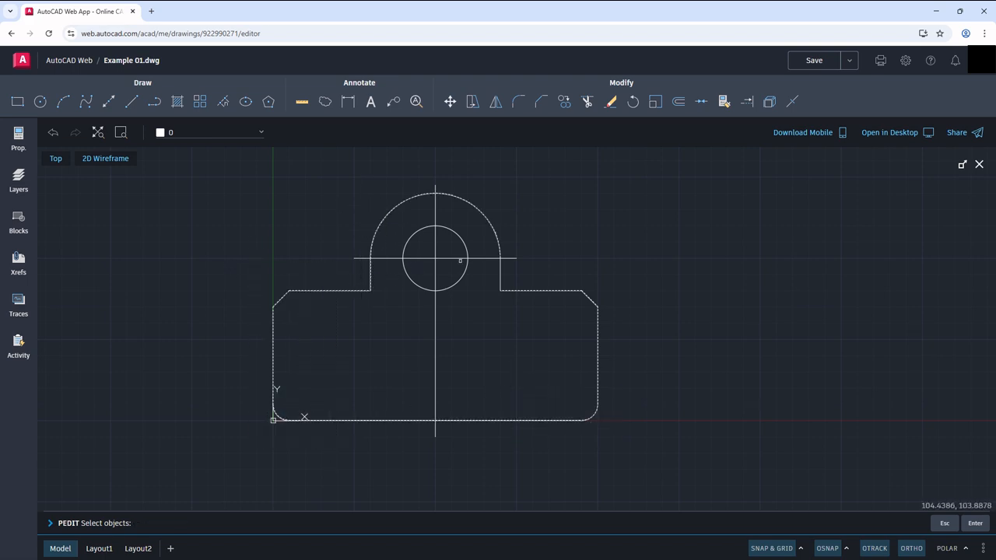
{"action": "left_click", "coordinate": [525, 278]}
{"action": "left_click", "coordinate": [489, 272]}
{"action": "key", "text": "Return"}
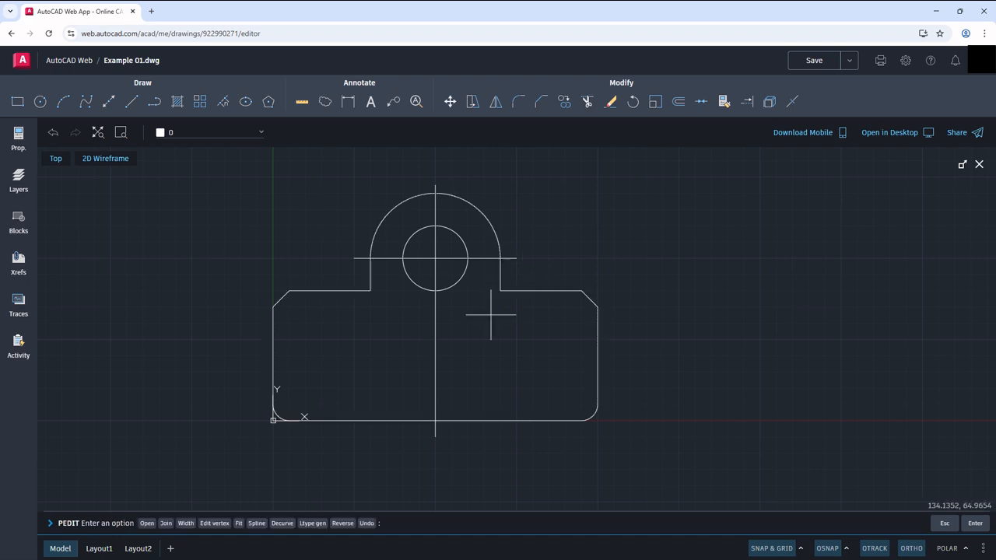
{"action": "key", "text": "Escape"}
{"action": "key", "text": "Escape"}
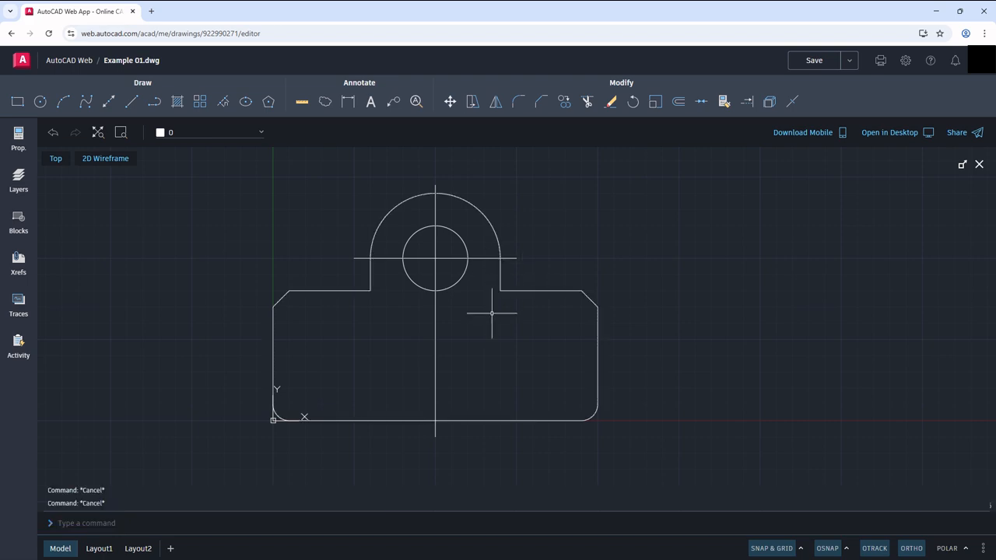
{"action": "left_click", "coordinate": [508, 291]}
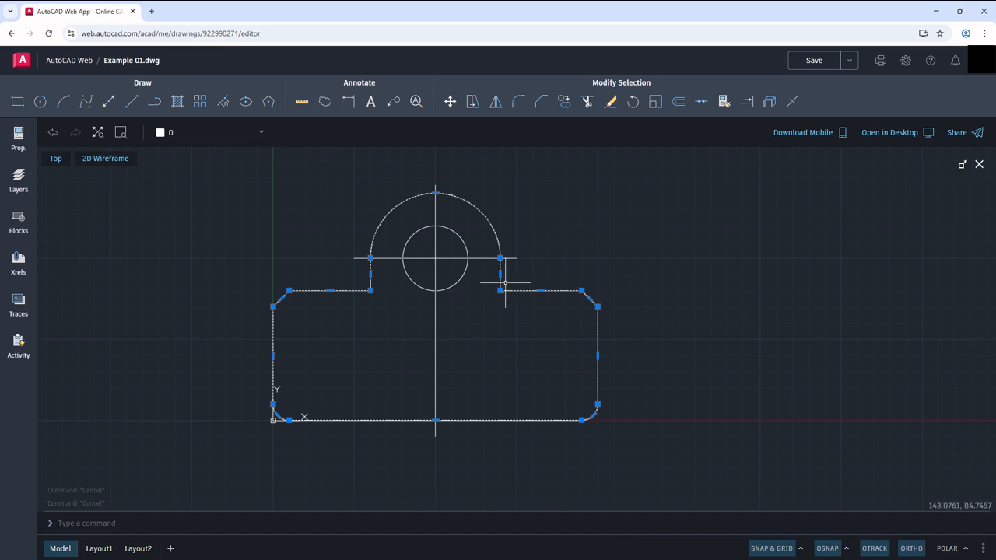
{"action": "key", "text": "Escape"}
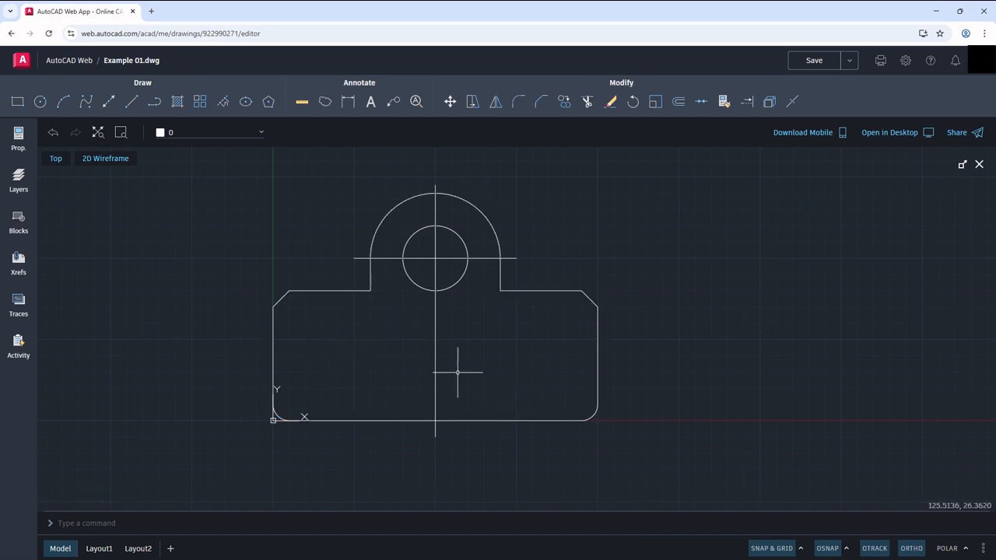
Step: Create a layer named Contour and set its color to red
{"action": "left_click", "coordinate": [301, 288]}
{"action": "left_click", "coordinate": [18, 141]}
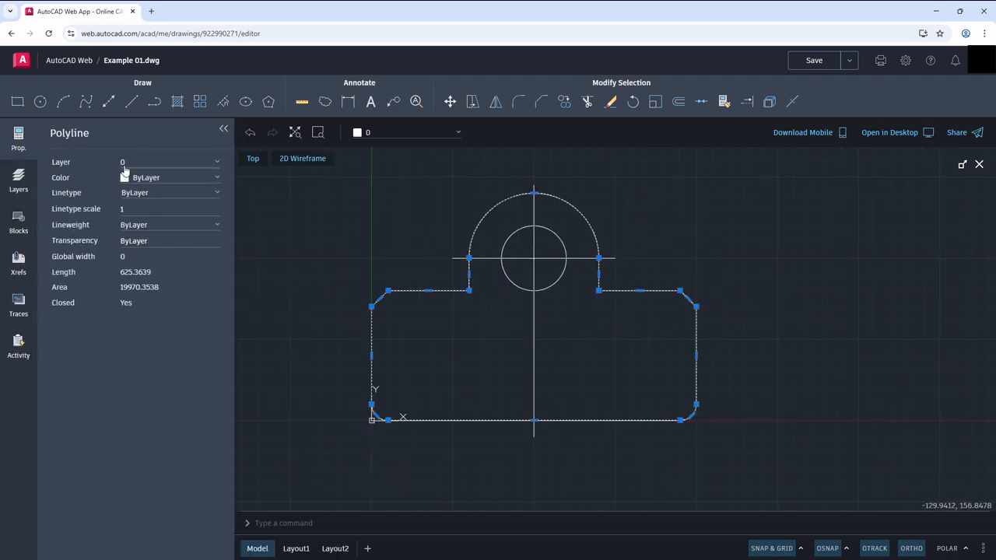
{"action": "left_click", "coordinate": [19, 181]}
{"action": "left_click", "coordinate": [92, 134]}
{"action": "double_click", "coordinate": [61, 177]}
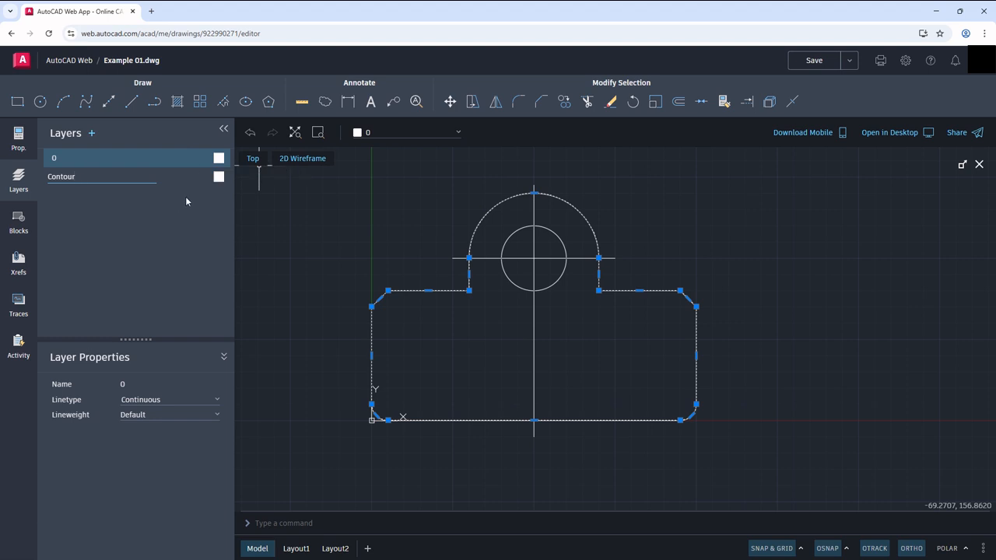
{"action": "left_click", "coordinate": [219, 179]}
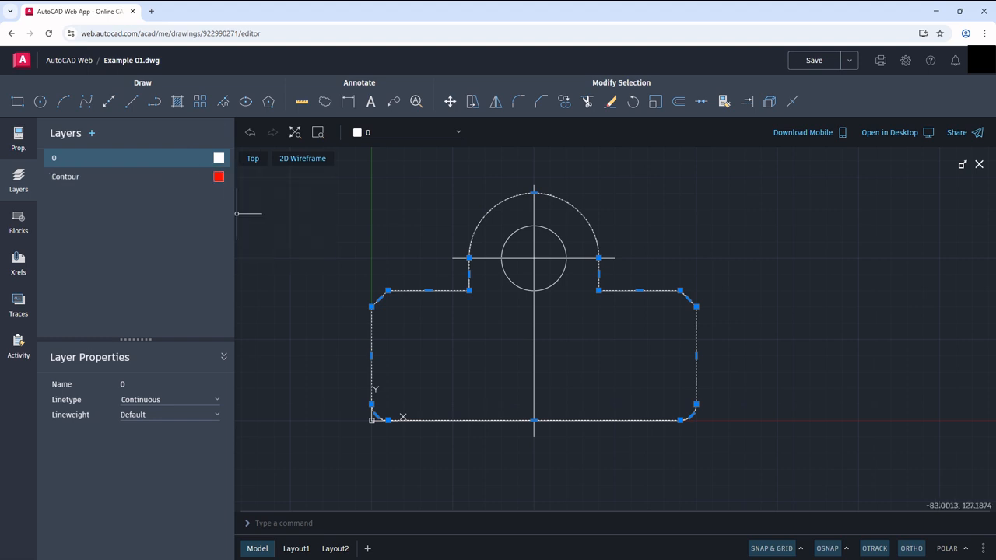
{"action": "key", "text": "Escape"}
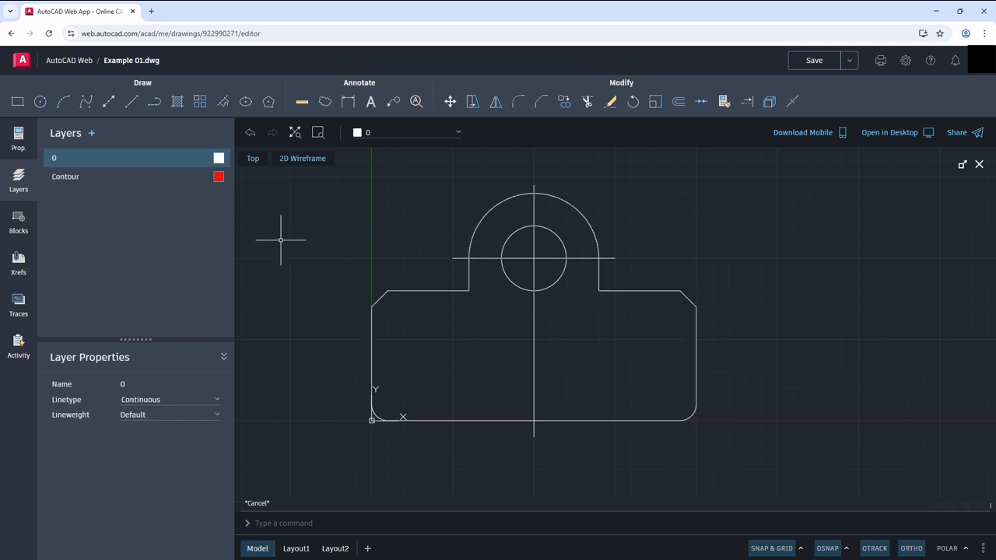
Step: Move the outer outline polyline to the Contour layer
{"action": "left_click", "coordinate": [411, 292]}
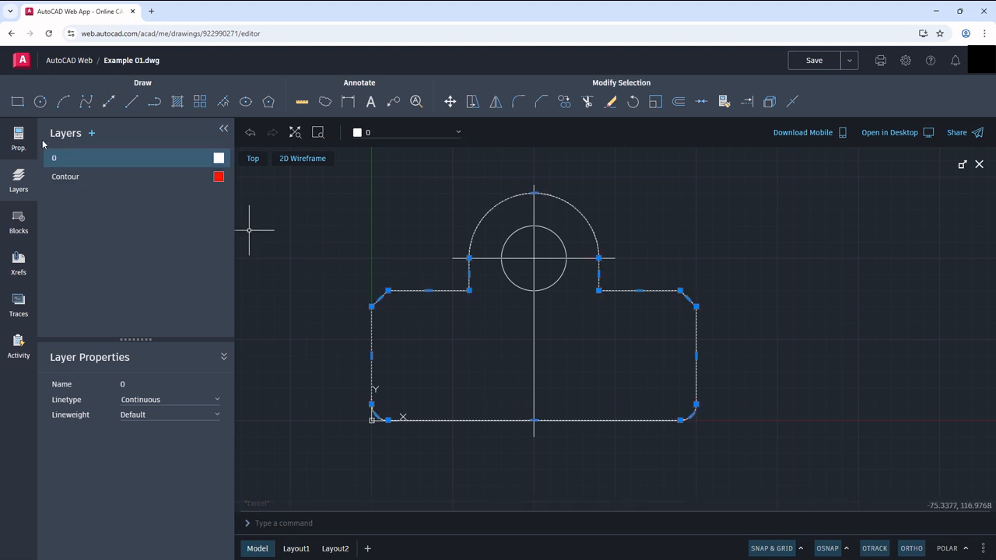
{"action": "left_click", "coordinate": [18, 139]}
{"action": "left_click", "coordinate": [217, 162]}
{"action": "left_click", "coordinate": [144, 181]}
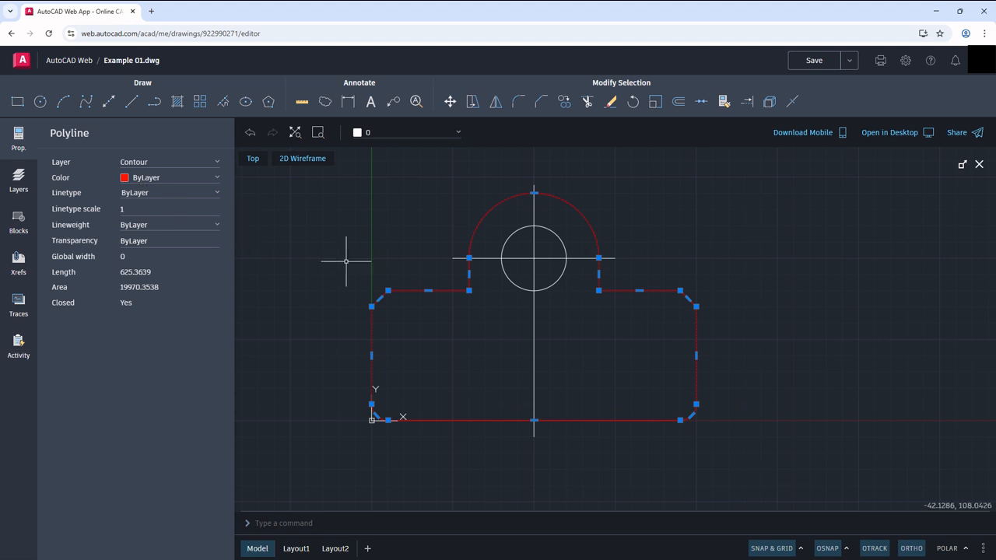
{"action": "key", "text": "Escape"}
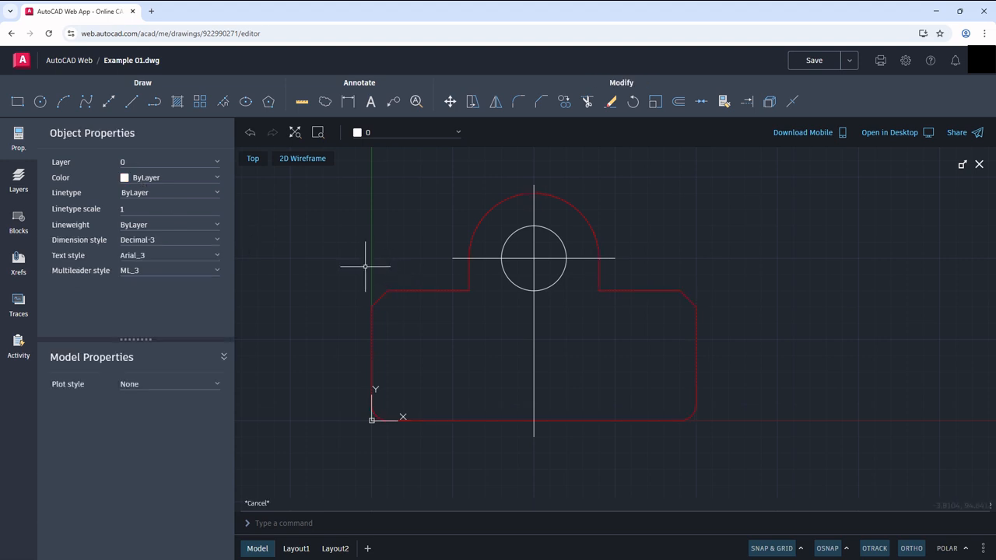
Step: Create a layer named Axis and set its color to green
{"action": "left_click", "coordinate": [18, 180]}
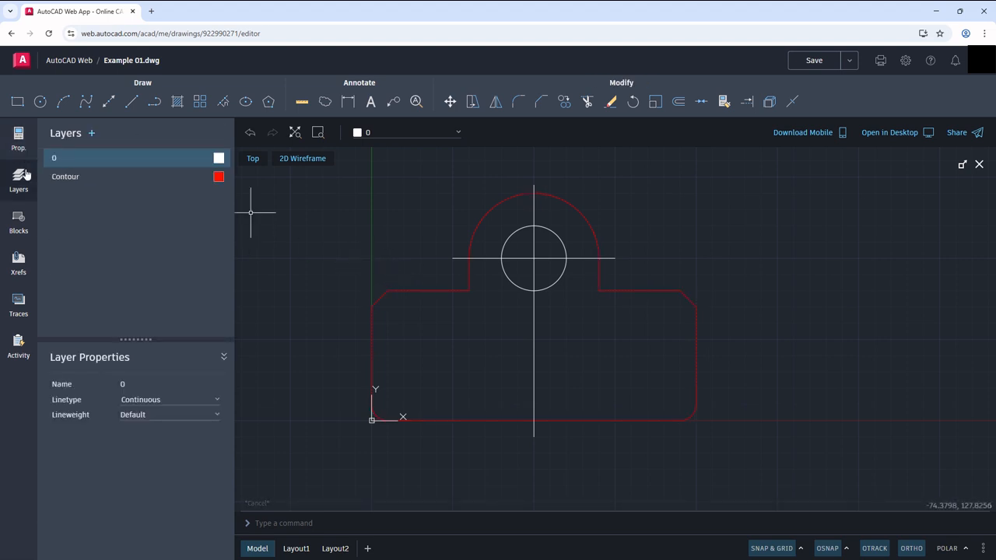
{"action": "left_click", "coordinate": [93, 136]}
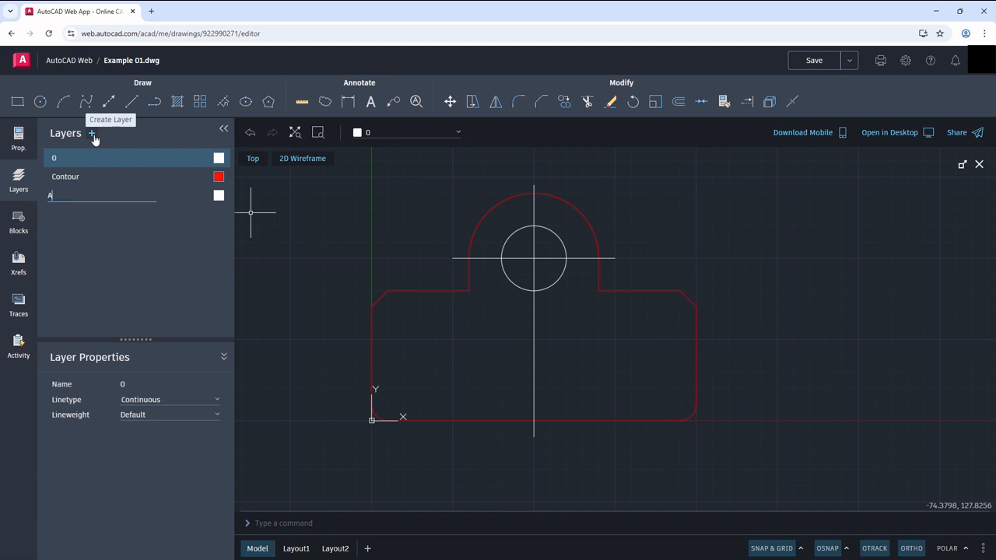
{"action": "type", "text": "Axis"}
{"action": "key", "text": "Return"}
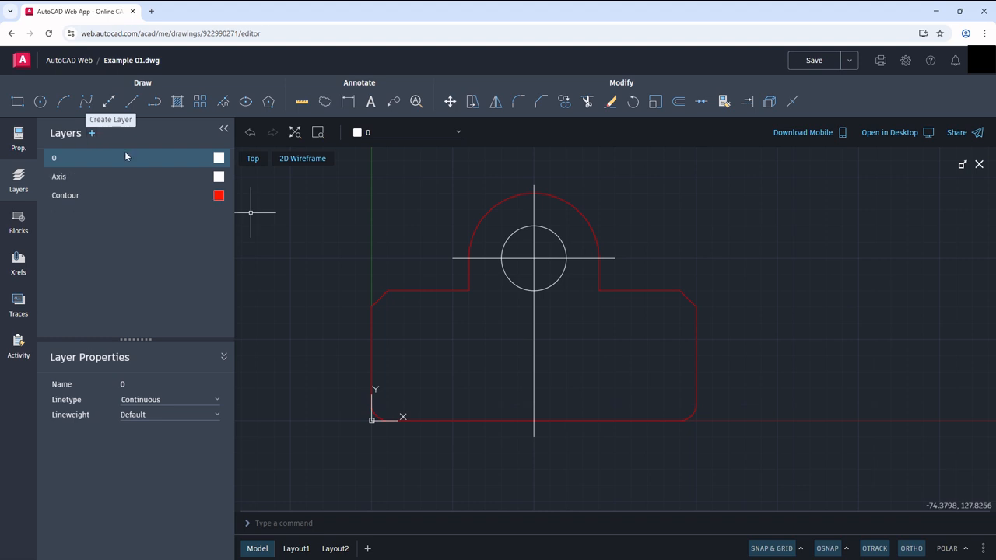
{"action": "left_click", "coordinate": [220, 178]}
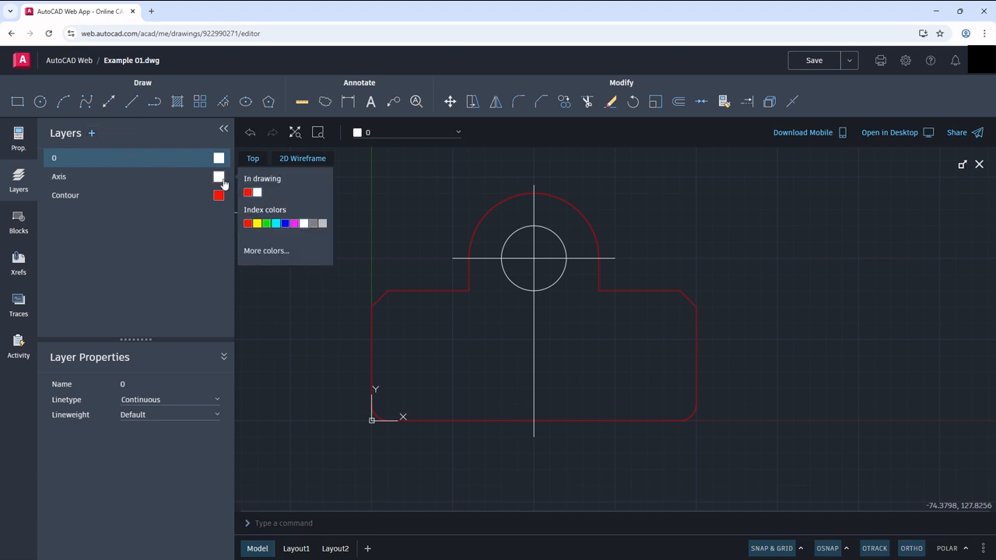
{"action": "left_click", "coordinate": [261, 222]}
Step: Make Axis the current layer and set its linetype to DASHDOT
{"action": "left_click", "coordinate": [58, 178]}
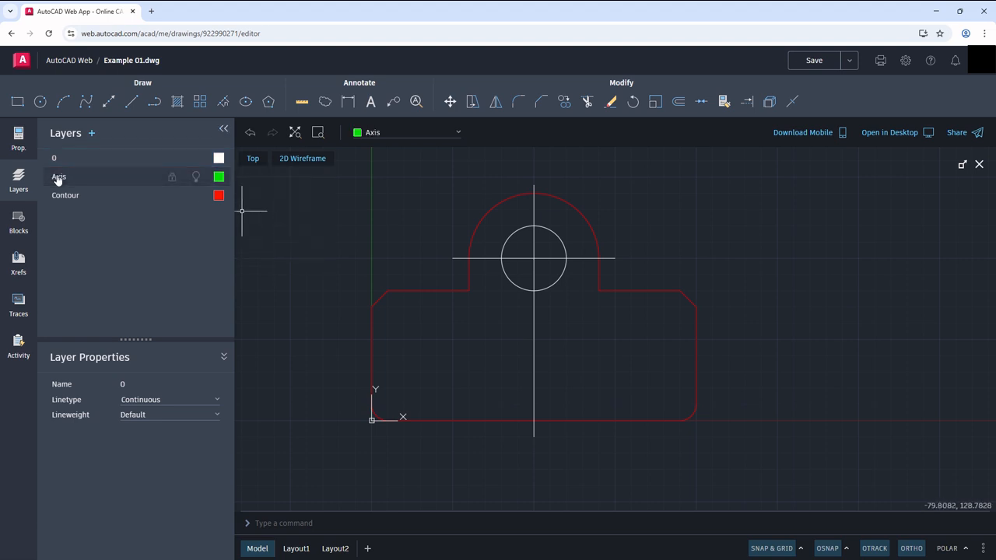
{"action": "left_click", "coordinate": [132, 400]}
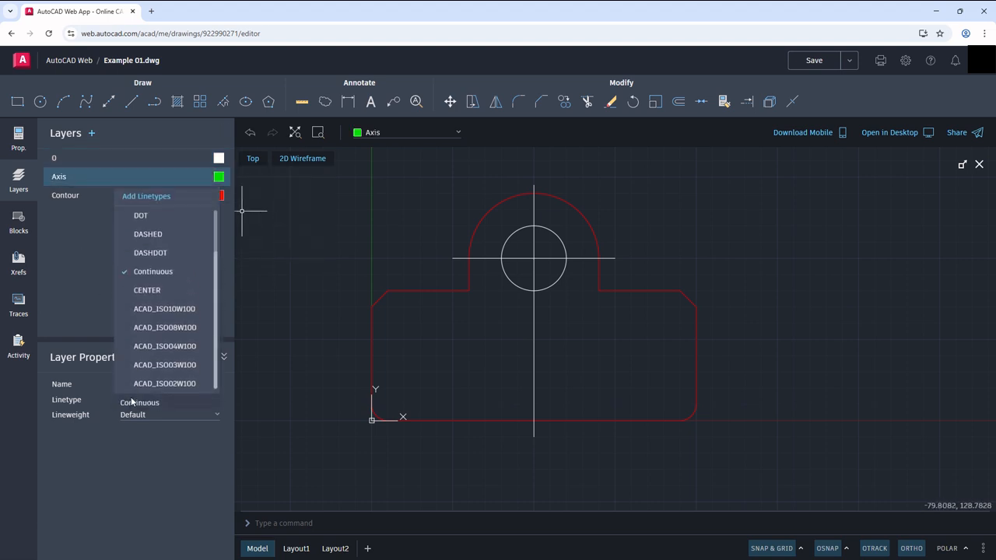
{"action": "left_click", "coordinate": [148, 249]}
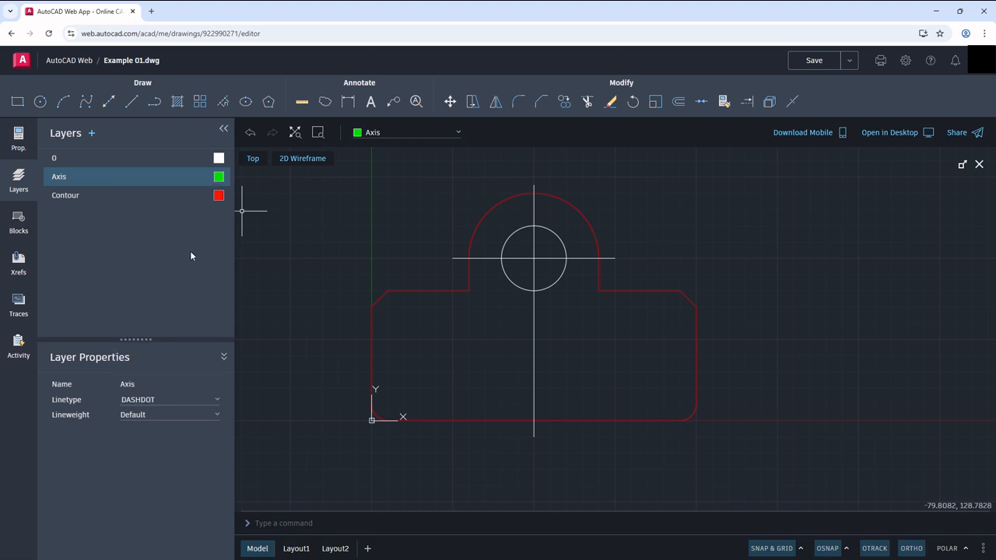
{"action": "left_click", "coordinate": [144, 181]}
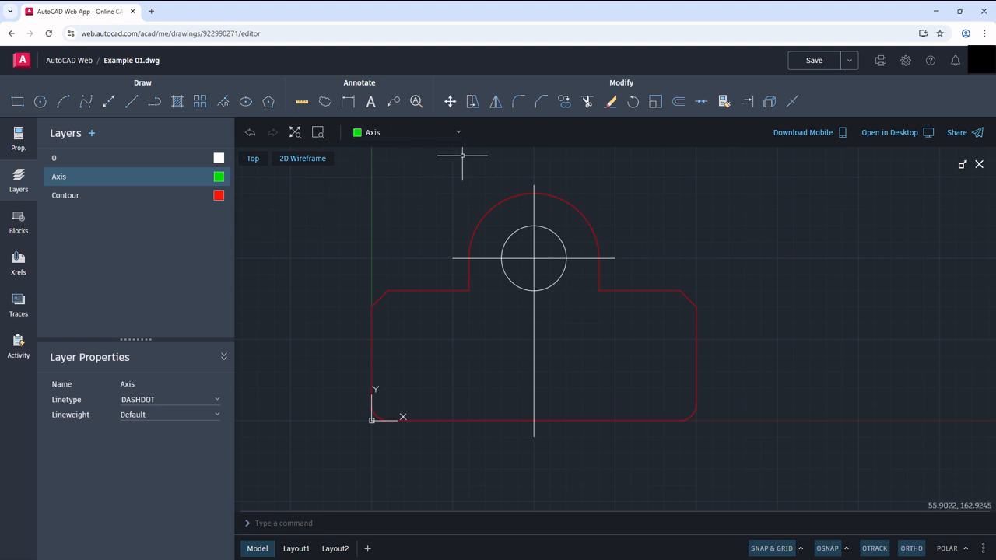
Step: Draw a horizontal line from the midpoint of the base's left edge to the midpoint of its right edge
{"action": "left_click", "coordinate": [131, 101]}
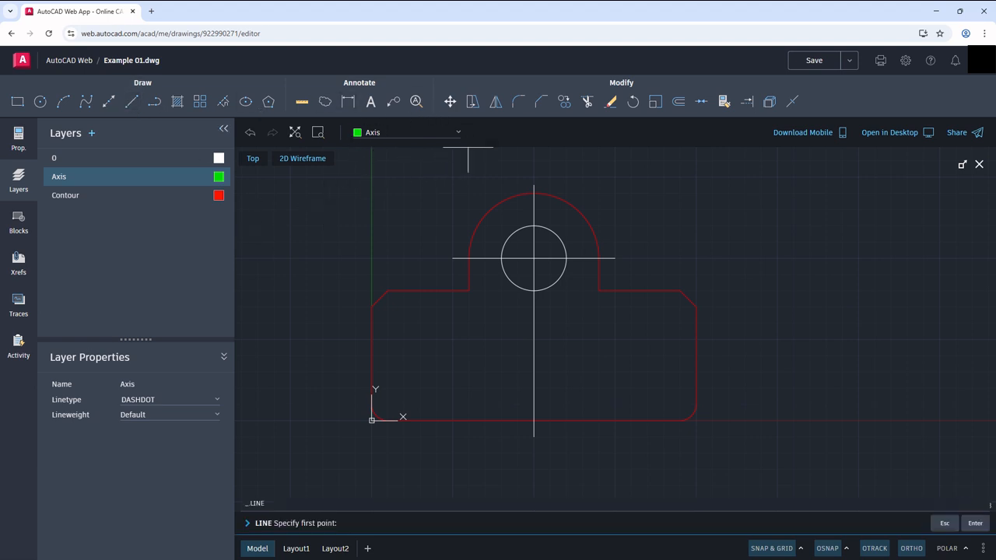
{"action": "left_click", "coordinate": [371, 356]}
{"action": "left_click", "coordinate": [694, 354]}
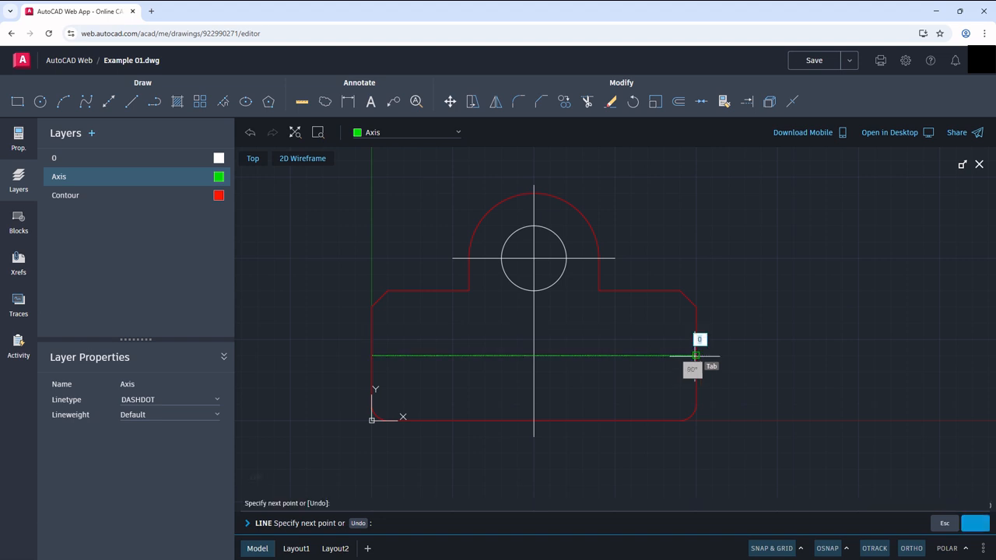
{"action": "key", "text": "Escape"}
{"action": "key", "text": "Escape"}
{"action": "key", "text": "Escape"}
Step: Set the linetype scale of the base's horizontal axis line to 10
{"action": "scroll", "coordinate": [592, 356], "scroll_direction": "up", "scroll_amount": 5}
{"action": "scroll", "coordinate": [552, 355], "scroll_direction": "up", "scroll_amount": 3}
{"action": "scroll", "coordinate": [513, 347], "scroll_direction": "up", "scroll_amount": 3}
{"action": "scroll", "coordinate": [563, 329], "scroll_direction": "down", "scroll_amount": 4}
{"action": "scroll", "coordinate": [563, 329], "scroll_direction": "down", "scroll_amount": 5}
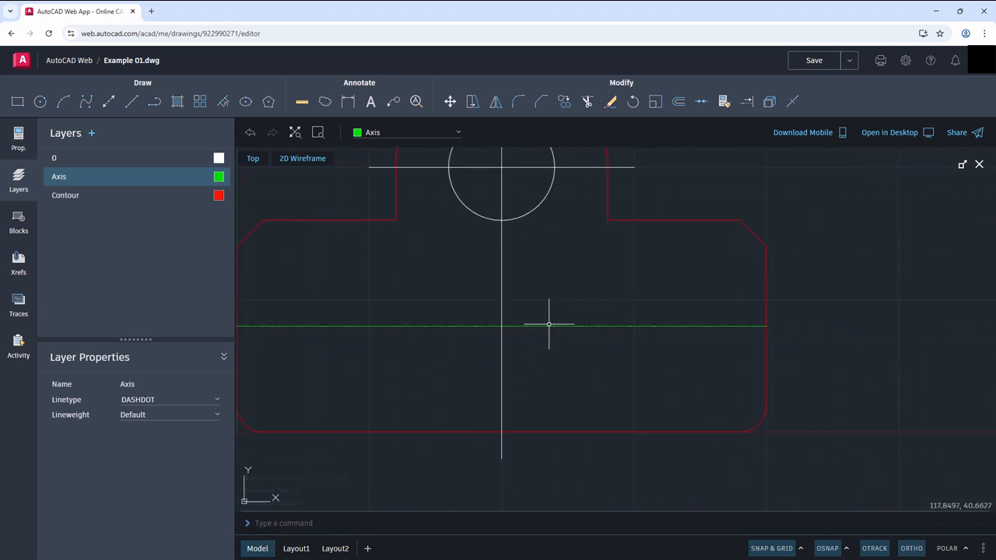
{"action": "left_click", "coordinate": [545, 326]}
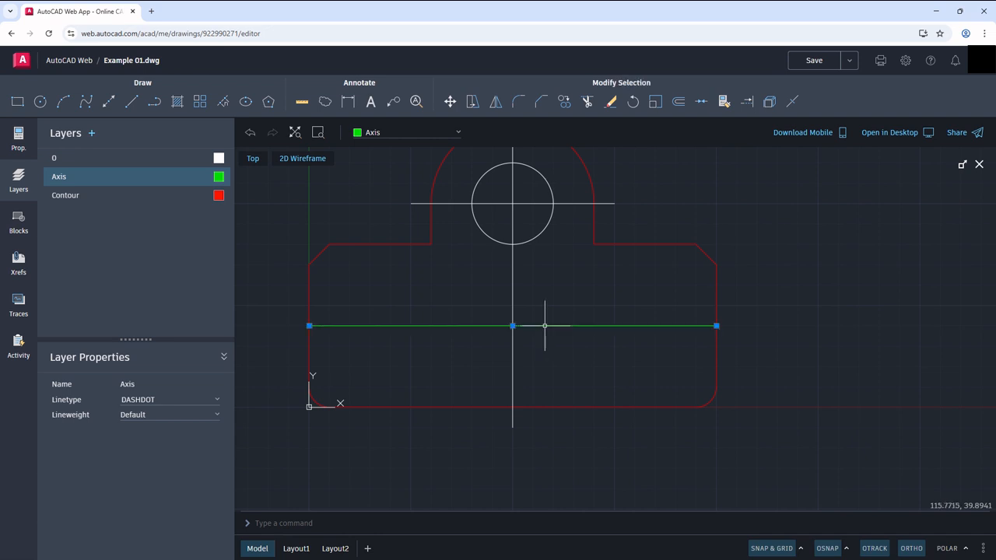
{"action": "left_click", "coordinate": [19, 138]}
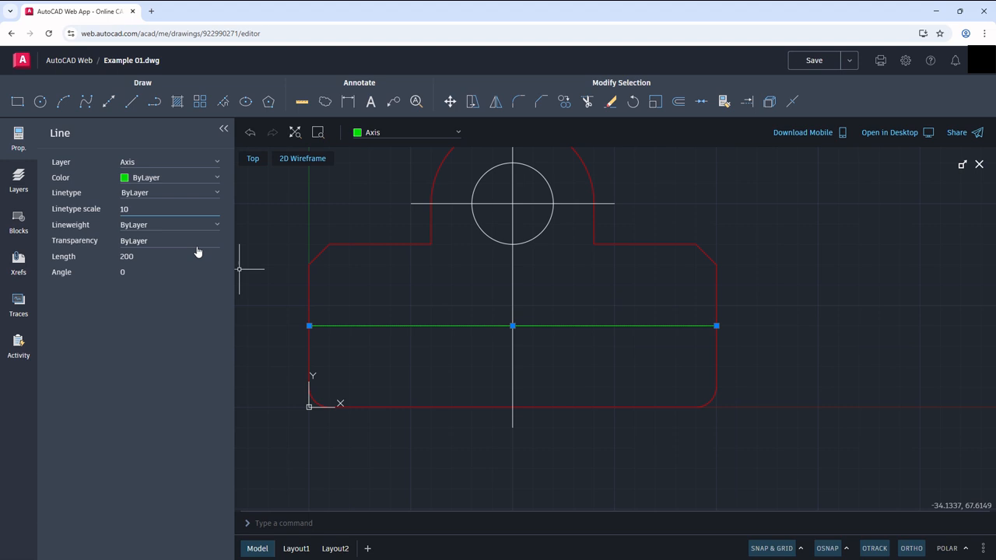
{"action": "key", "text": "Return"}
{"action": "key", "text": "Escape"}
Step: Move the vertical centre line and the hole's horizontal centre line to the Axis layer with a linetype scale of 10
{"action": "left_click", "coordinate": [535, 280]}
{"action": "left_click", "coordinate": [496, 274]}
{"action": "left_click", "coordinate": [567, 212]}
{"action": "left_click", "coordinate": [565, 194]}
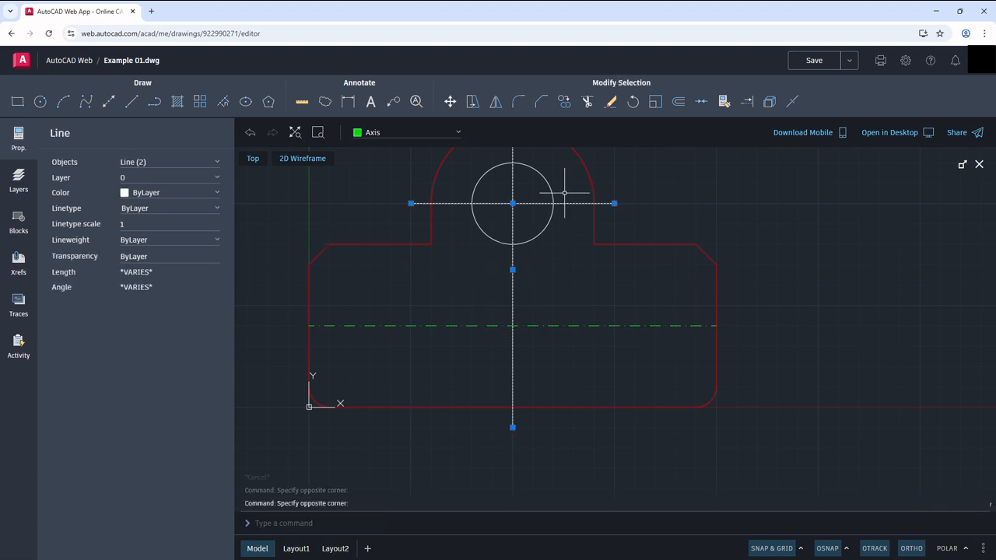
{"action": "left_click", "coordinate": [131, 178]}
{"action": "left_click", "coordinate": [131, 195]}
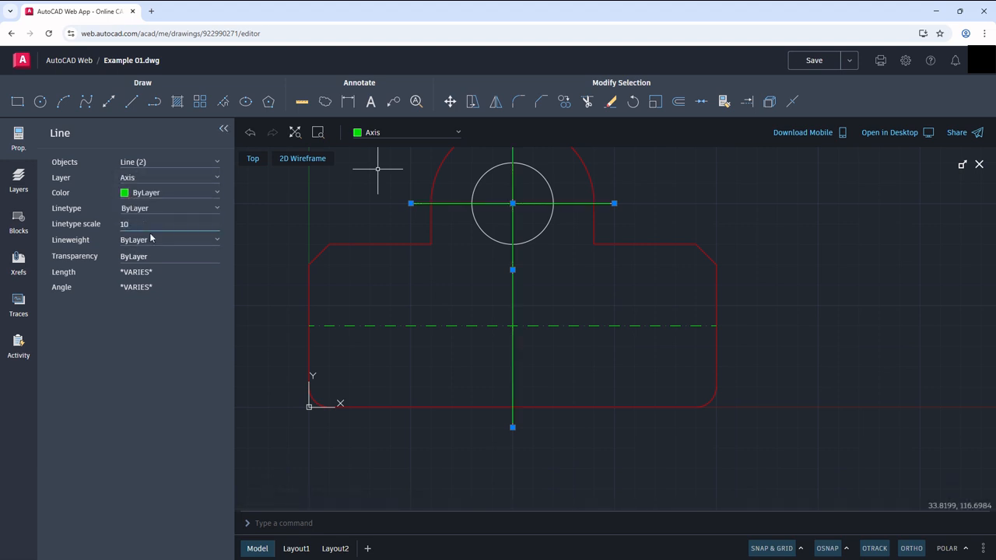
{"action": "key", "text": "Return"}
{"action": "key", "text": "Escape"}
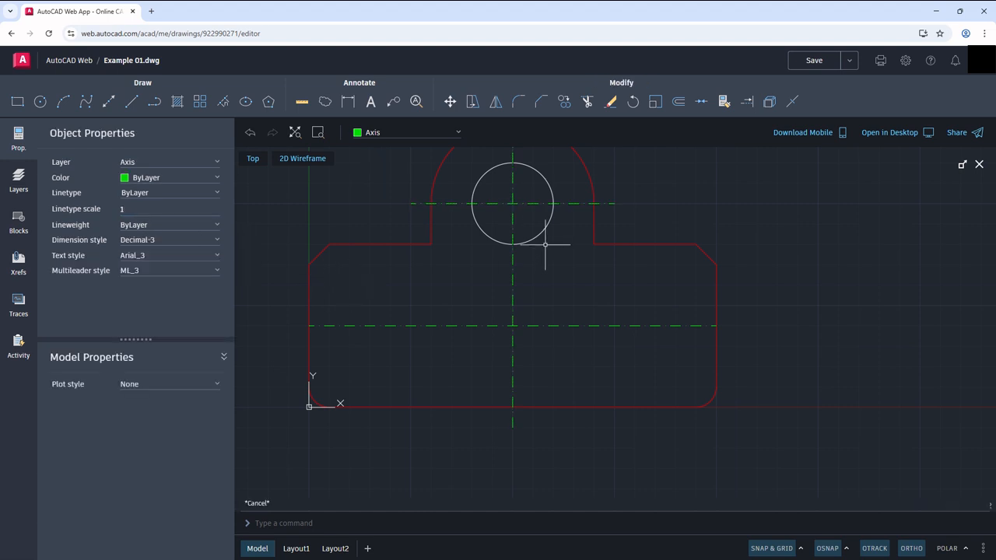
Step: Create a new layer named Hole and set its colour to cyan
{"action": "left_click", "coordinate": [19, 179]}
{"action": "left_click", "coordinate": [91, 134]}
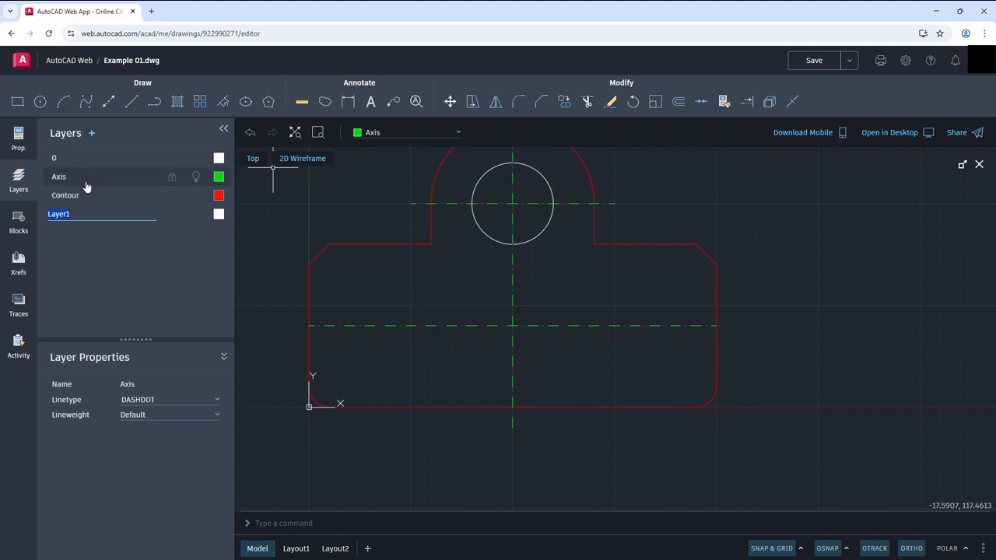
{"action": "key", "text": "Escape"}
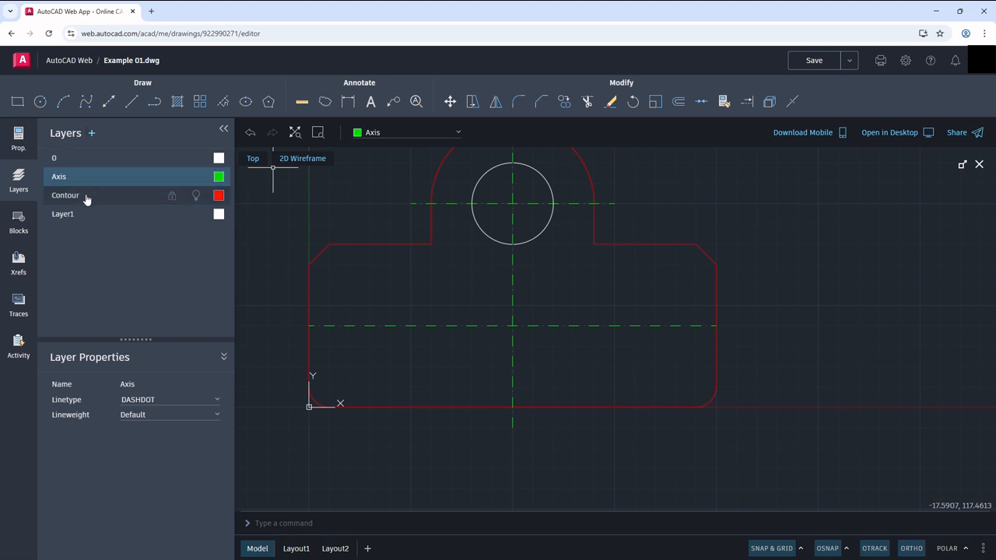
{"action": "left_click", "coordinate": [218, 215]}
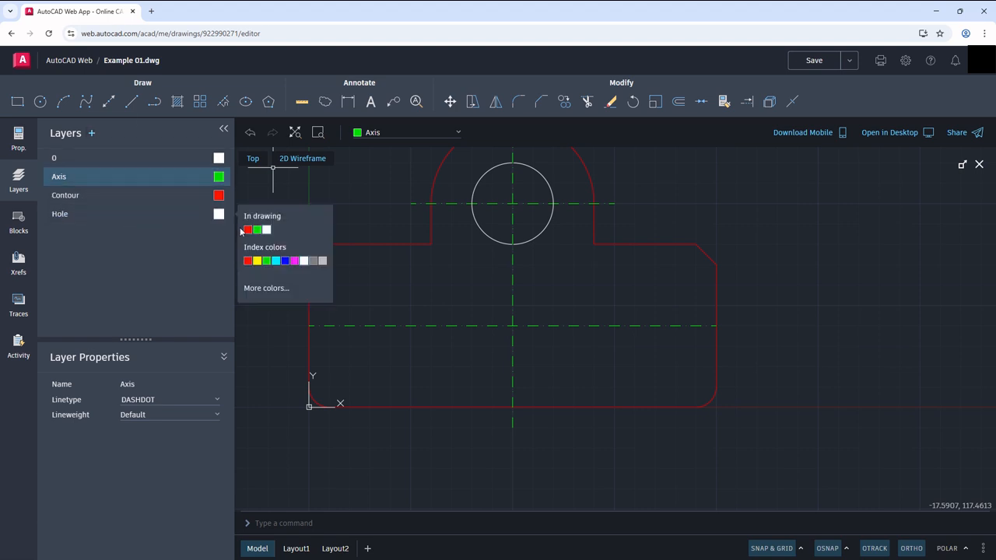
{"action": "left_click", "coordinate": [271, 261]}
{"action": "key", "text": "Escape"}
Step: Move the hole circle to the Hole layer
{"action": "left_click", "coordinate": [487, 232]}
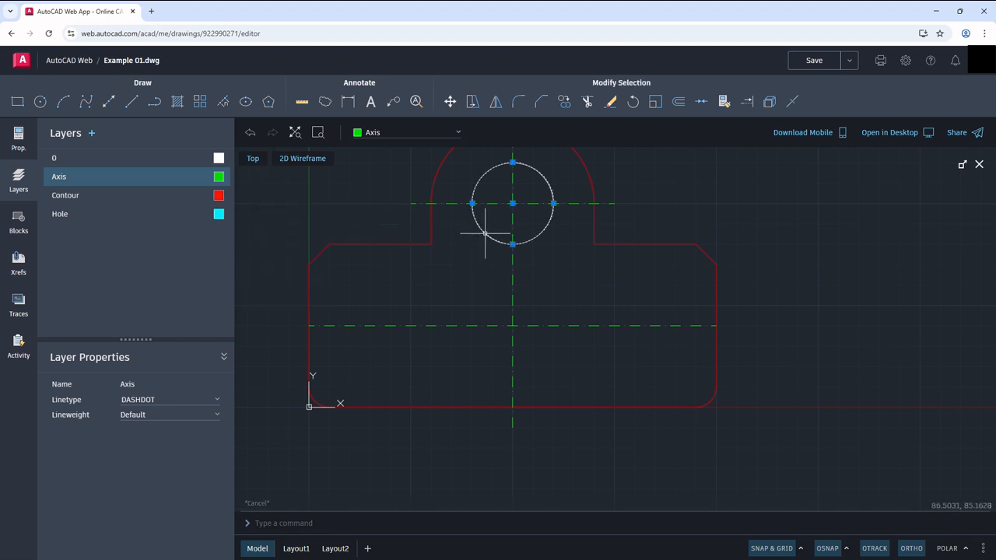
{"action": "left_click", "coordinate": [19, 138]}
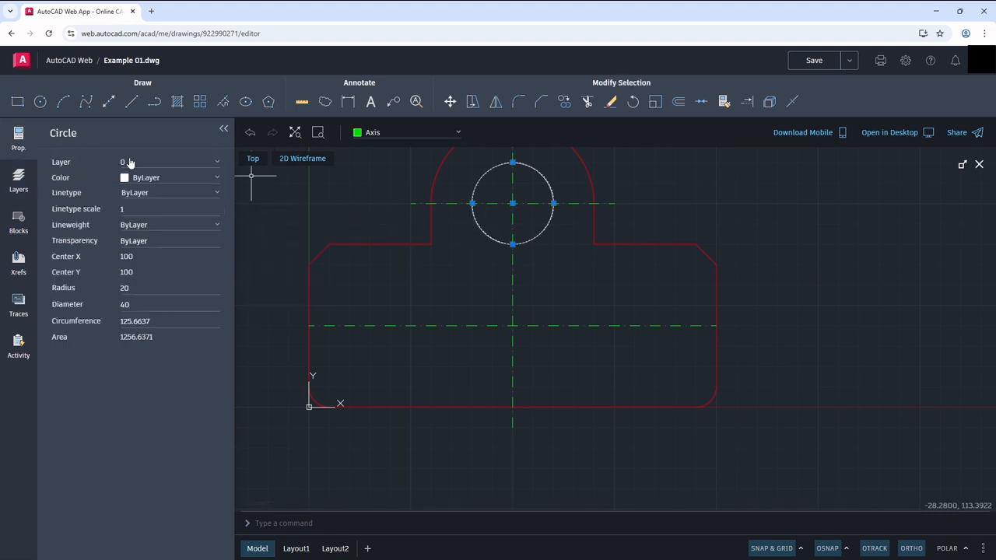
{"action": "left_click", "coordinate": [217, 166]}
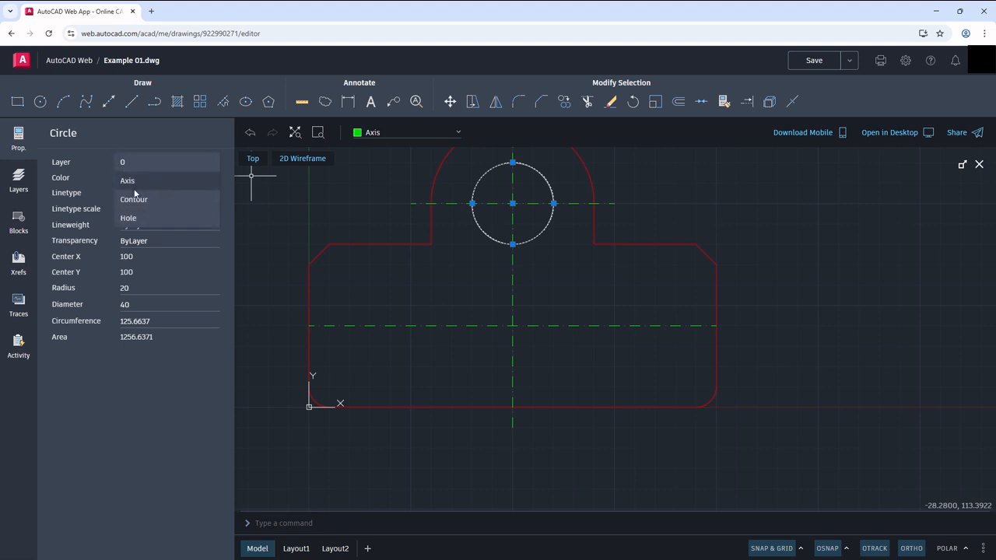
{"action": "left_click", "coordinate": [133, 221]}
{"action": "key", "text": "Escape"}
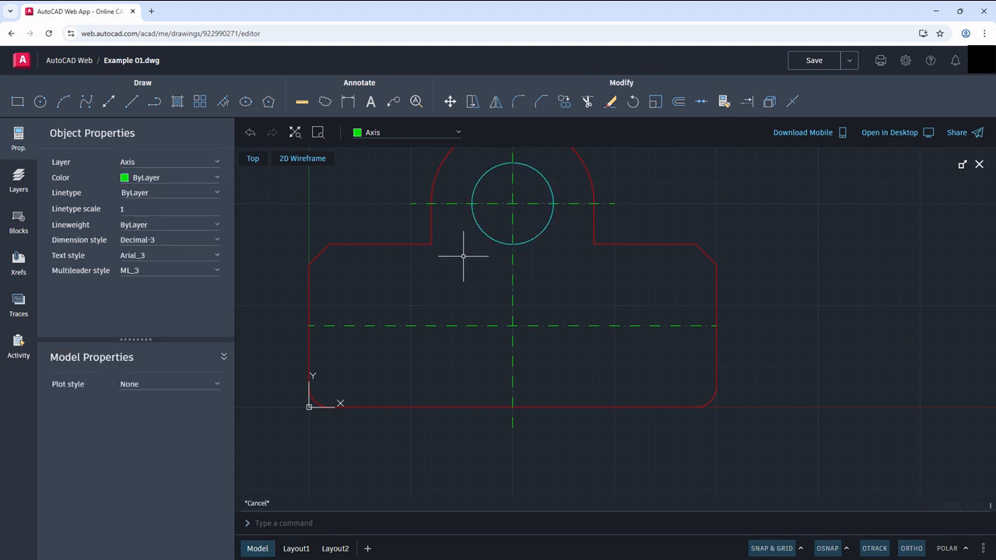
Step: Hatch the inside of the hole by selecting its circle as the boundary object
{"action": "left_click", "coordinate": [178, 102]}
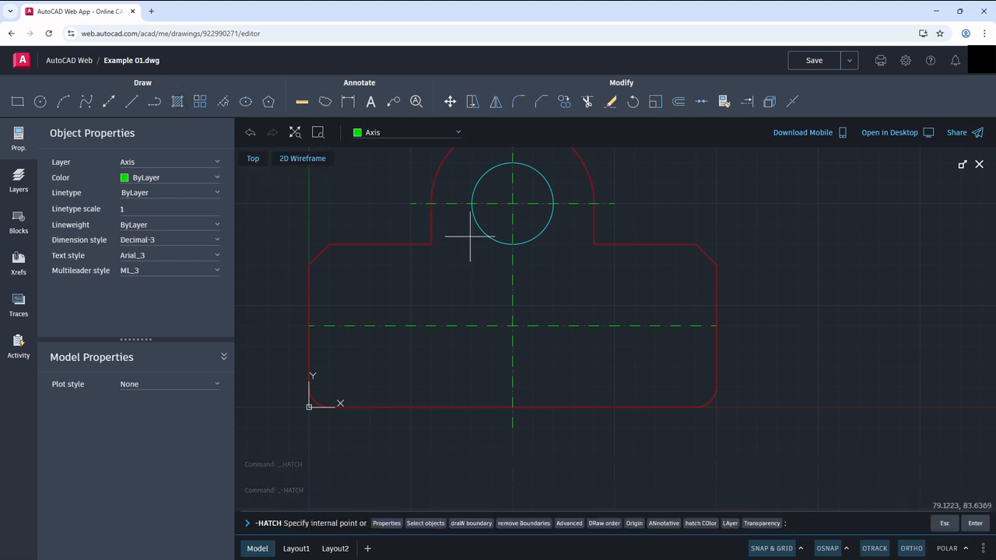
{"action": "key", "text": "Return"}
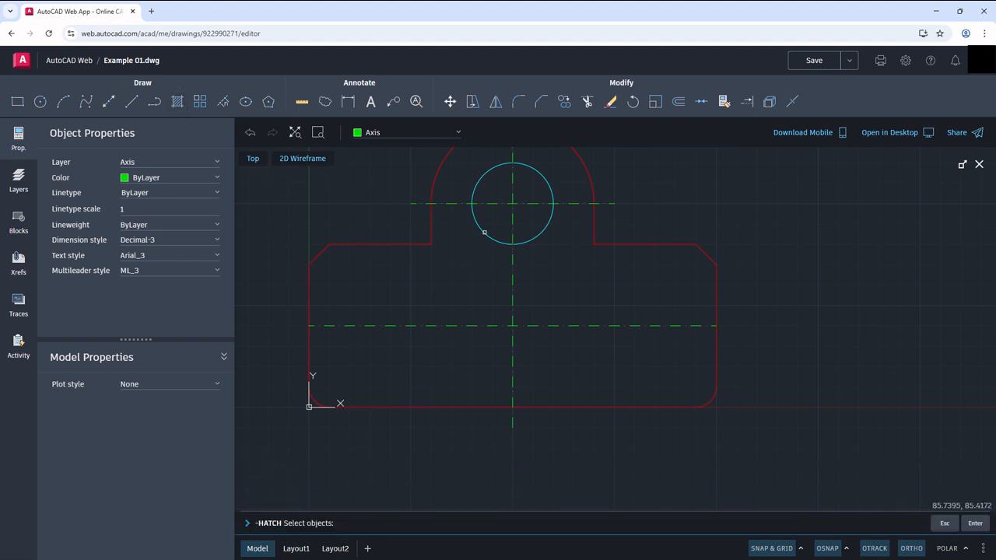
{"action": "left_click", "coordinate": [485, 232]}
{"action": "key", "text": "Return"}
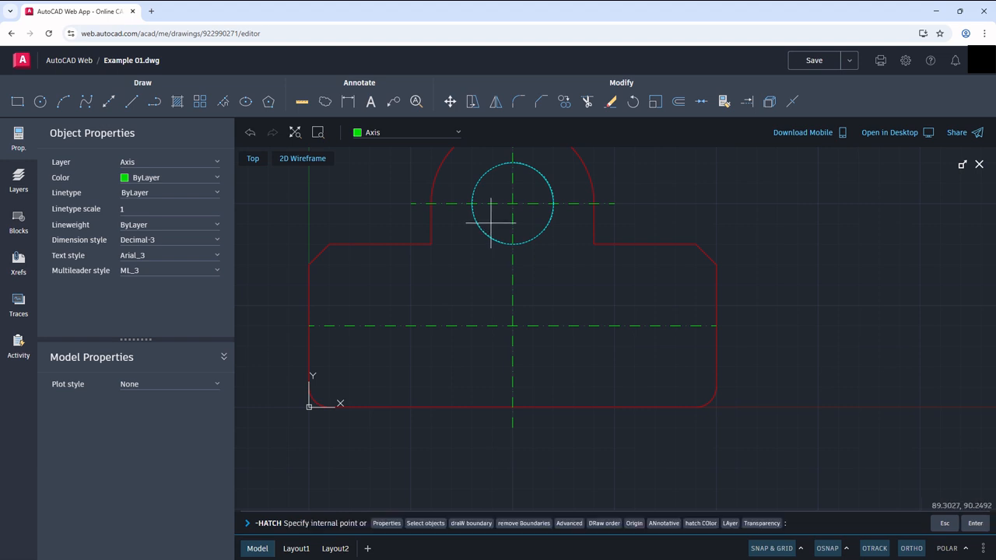
{"action": "key", "text": "Return"}
Step: Move the hole's hatch to the Hole layer and set its colour to Yellow
{"action": "left_click", "coordinate": [493, 185]}
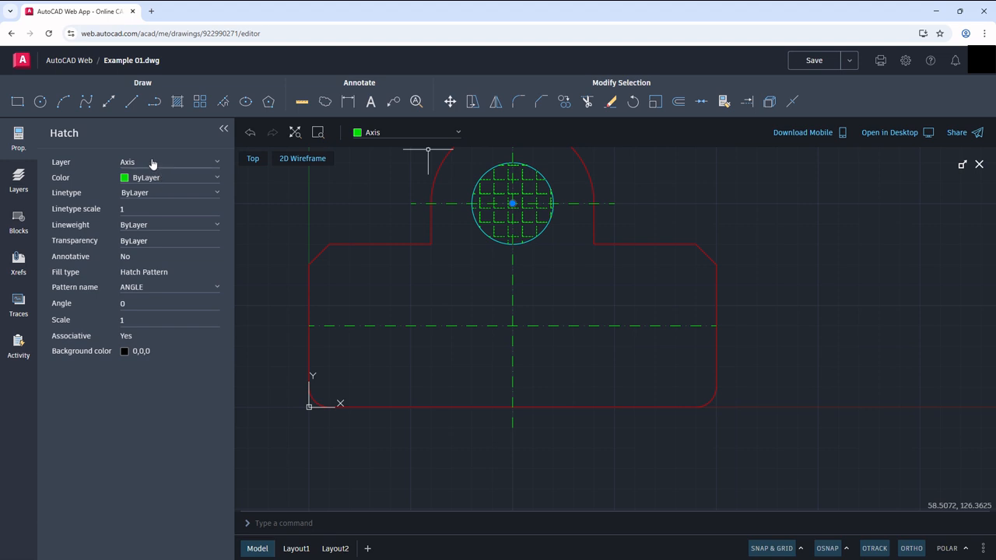
{"action": "left_click", "coordinate": [218, 167]}
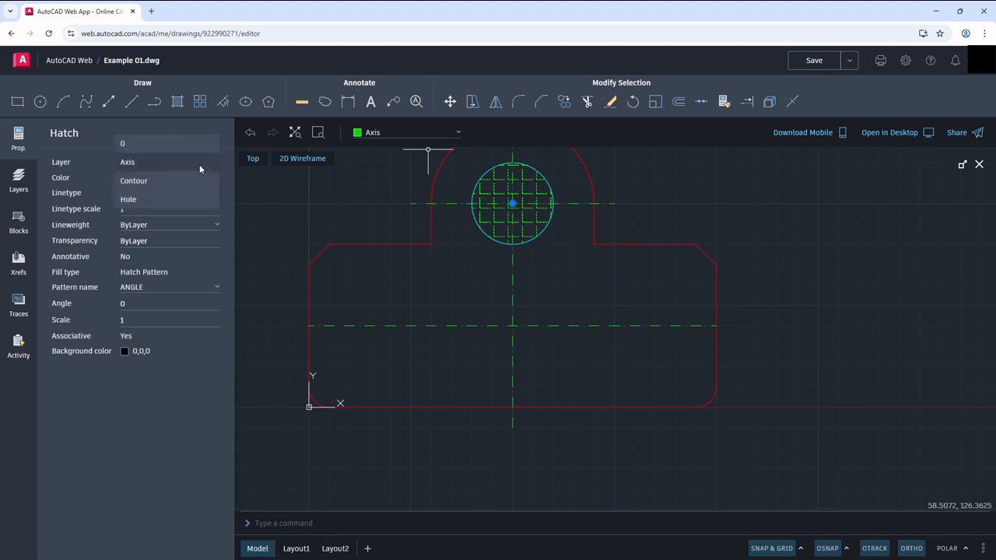
{"action": "left_click", "coordinate": [133, 198]}
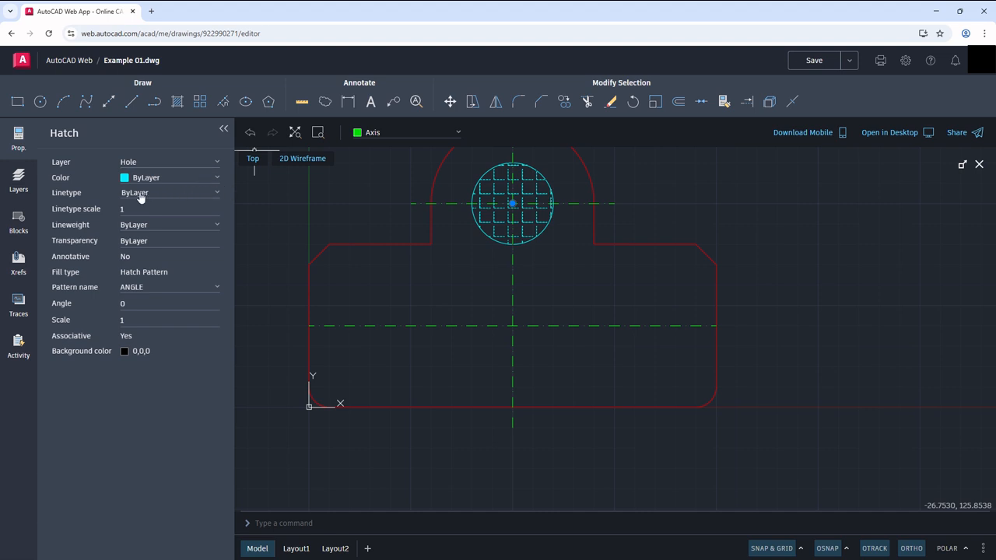
{"action": "left_click", "coordinate": [143, 181]}
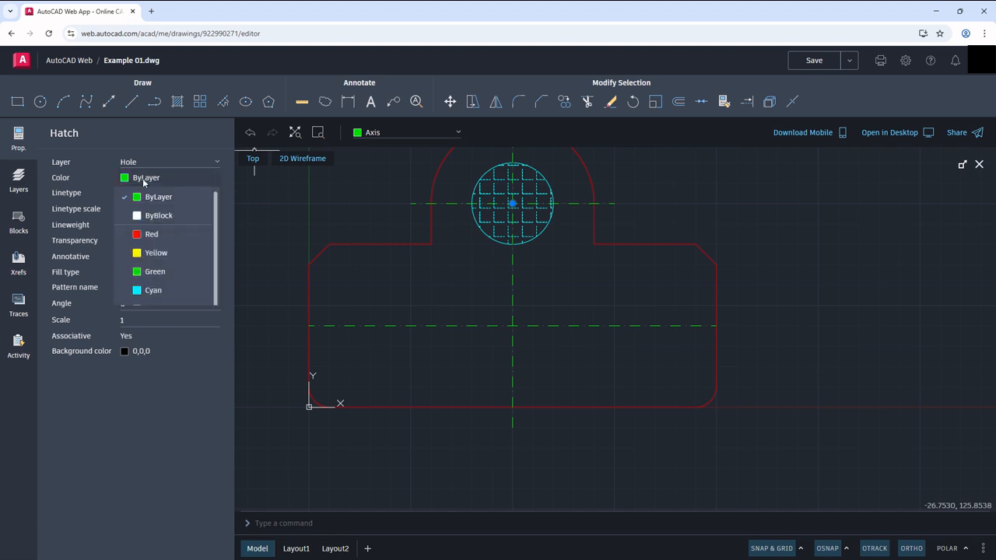
{"action": "left_click", "coordinate": [138, 254]}
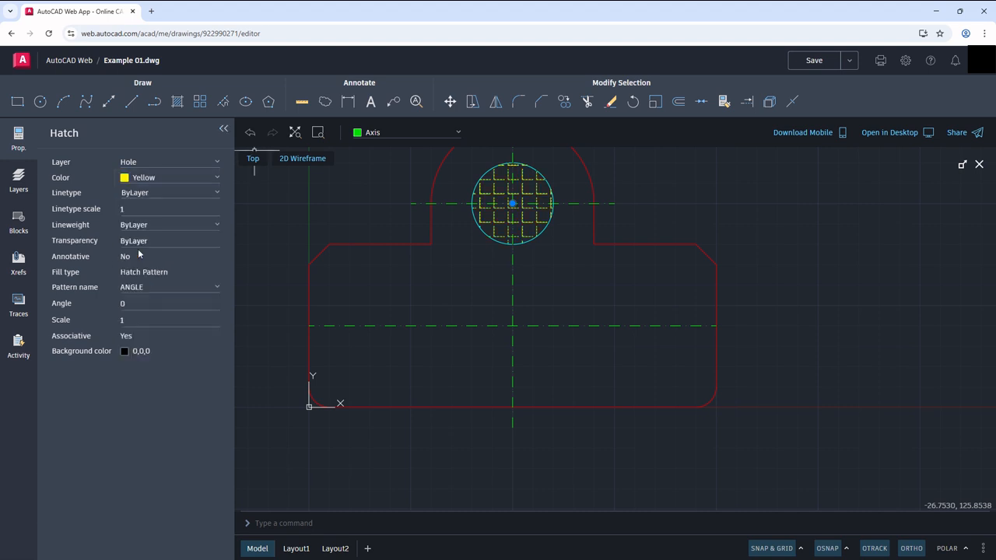
Step: Set the hatch pattern inside the hole to ANSI31
{"action": "left_click", "coordinate": [164, 290]}
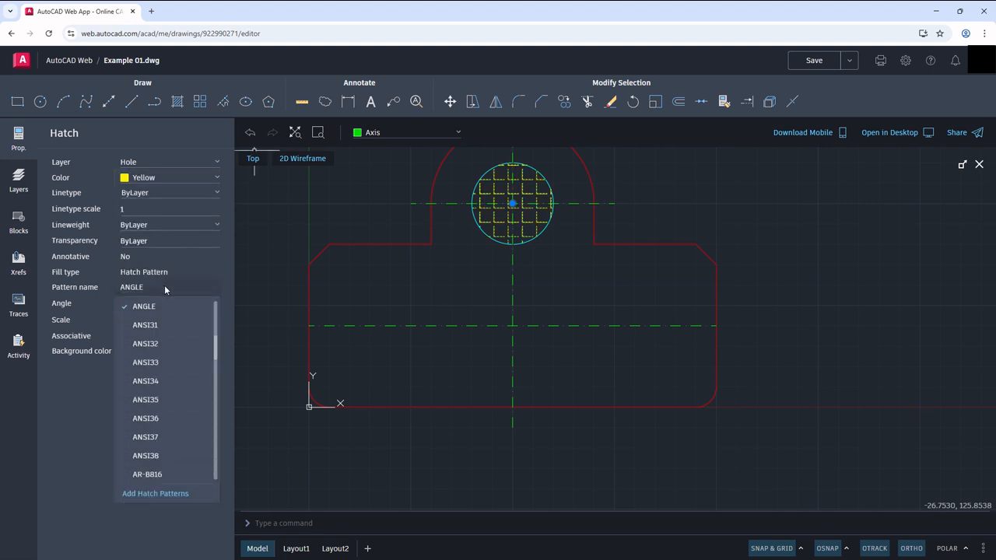
{"action": "left_click", "coordinate": [155, 325]}
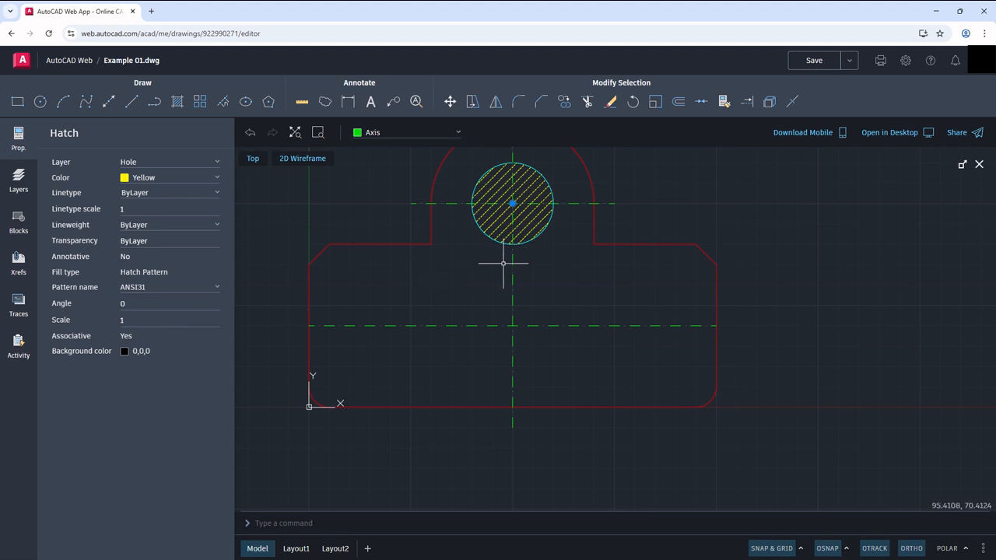
{"action": "key", "text": "Escape"}
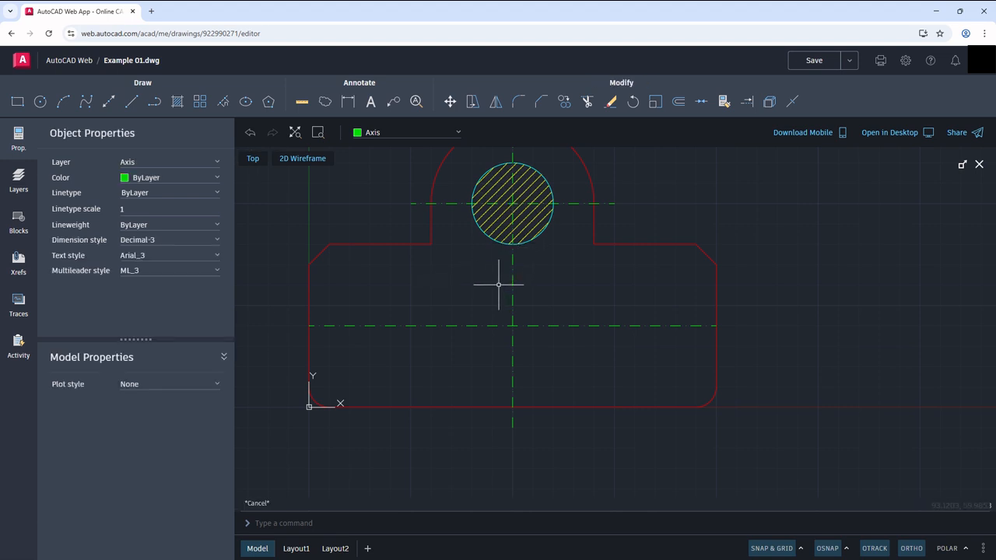
{"action": "middle_click_drag", "start_coordinate": [499, 285], "coordinate": [513, 305]}
{"action": "middle_click", "coordinate": [512, 305]}
{"action": "middle_click", "coordinate": [512, 305]}
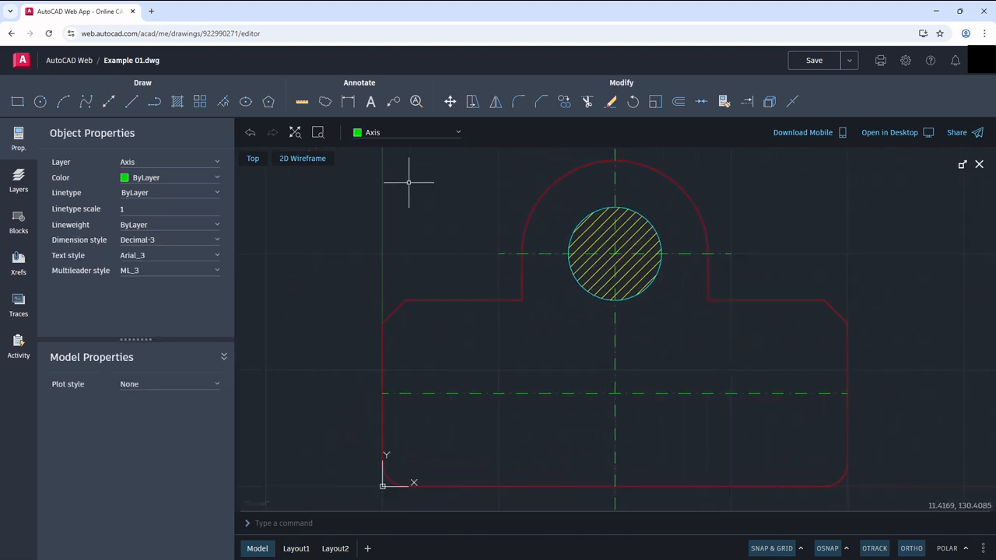